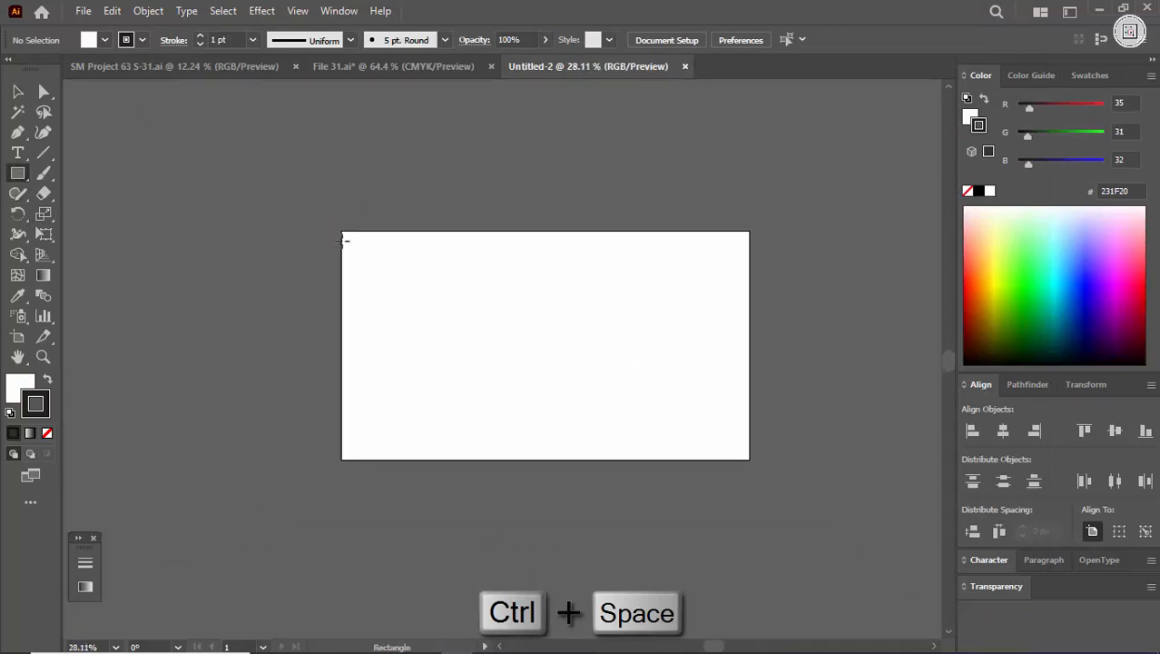
# Step: Draw a rectangle covering the whole artboard, swap its fill and stroke colours, and remove its stroke
pyautogui.moveTo(343, 232); pyautogui.dragTo(751, 458)
pyautogui.press('v')
pyautogui.moveTo(542, 297)
pyautogui.mouseDown()
pyautogui.moveTo(585, 294)
pyautogui.moveTo(571, 254)
pyautogui.mouseUp()
pyautogui.hotkey('shift', 'x')
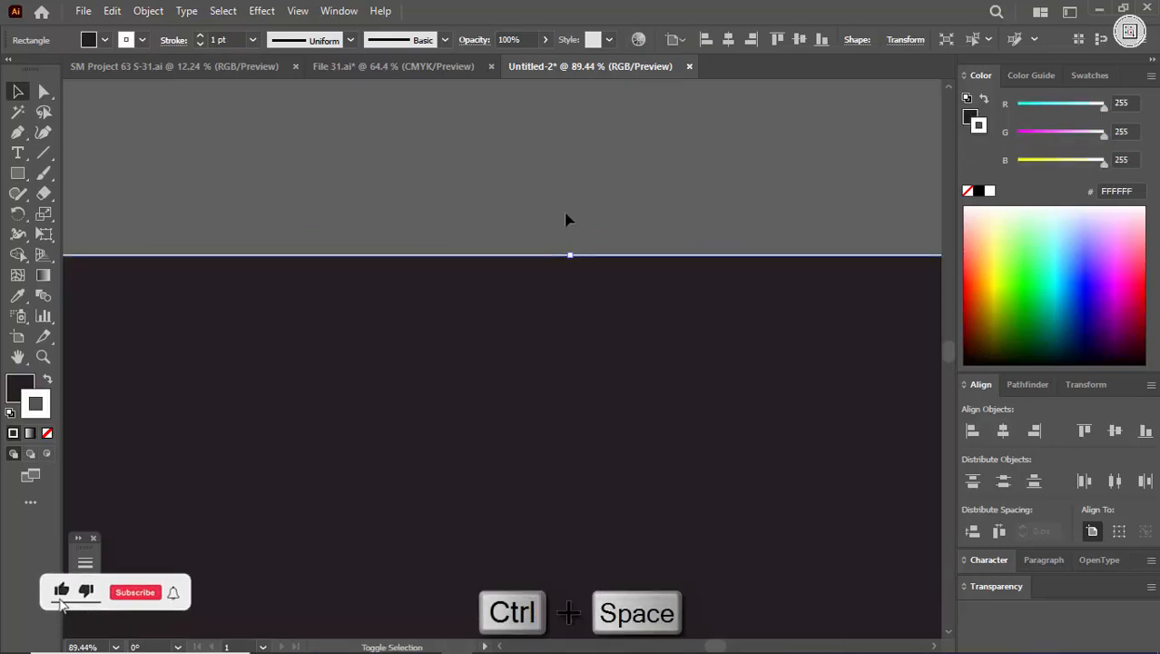
pyautogui.click(46, 434)
# Step: Switch the colour sliders to CMYK and fill the rectangle with white
pyautogui.click(1151, 75)
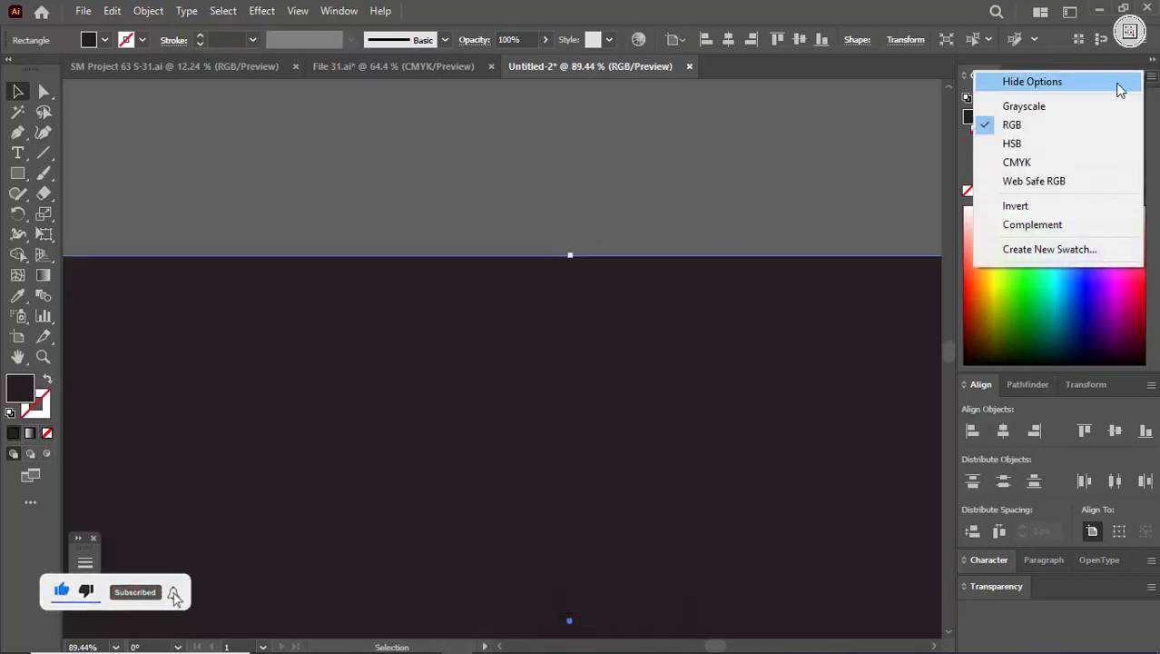
pyautogui.click(1043, 162)
pyautogui.click(989, 192)
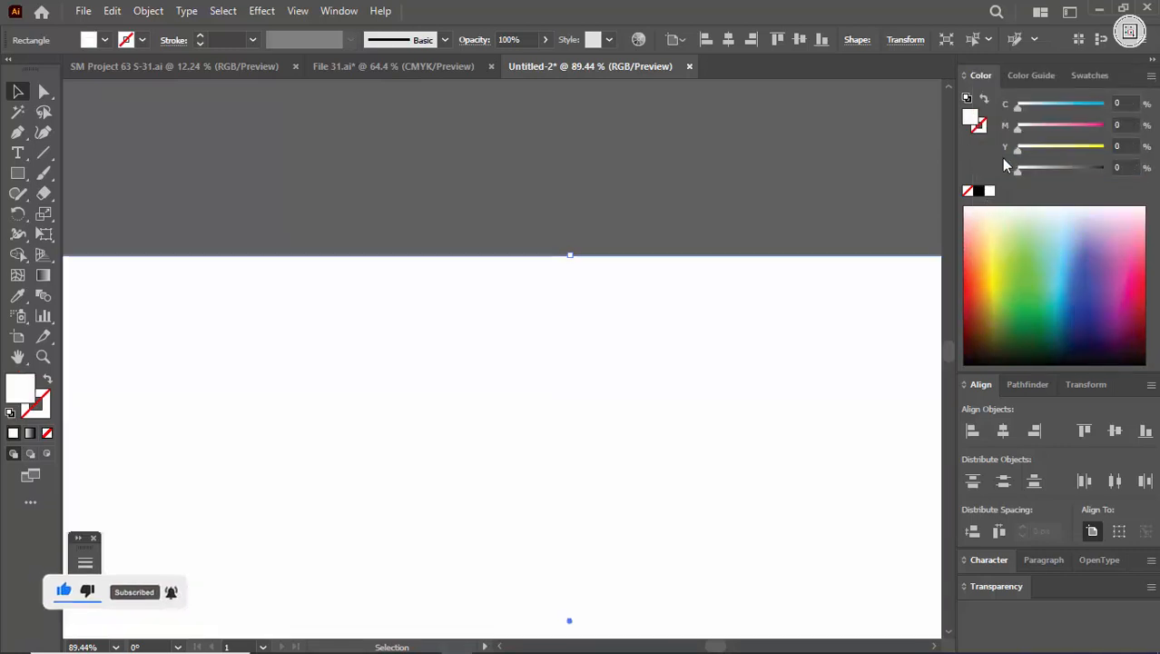
# Step: Try 100% cyan and 100% yellow in the rectangle's fill, compare it with File 31.ai, and reset yellow to 0%
pyautogui.moveTo(1018, 109); pyautogui.dragTo(1104, 109)
pyautogui.moveTo(1021, 149); pyautogui.dragTo(1130, 150)
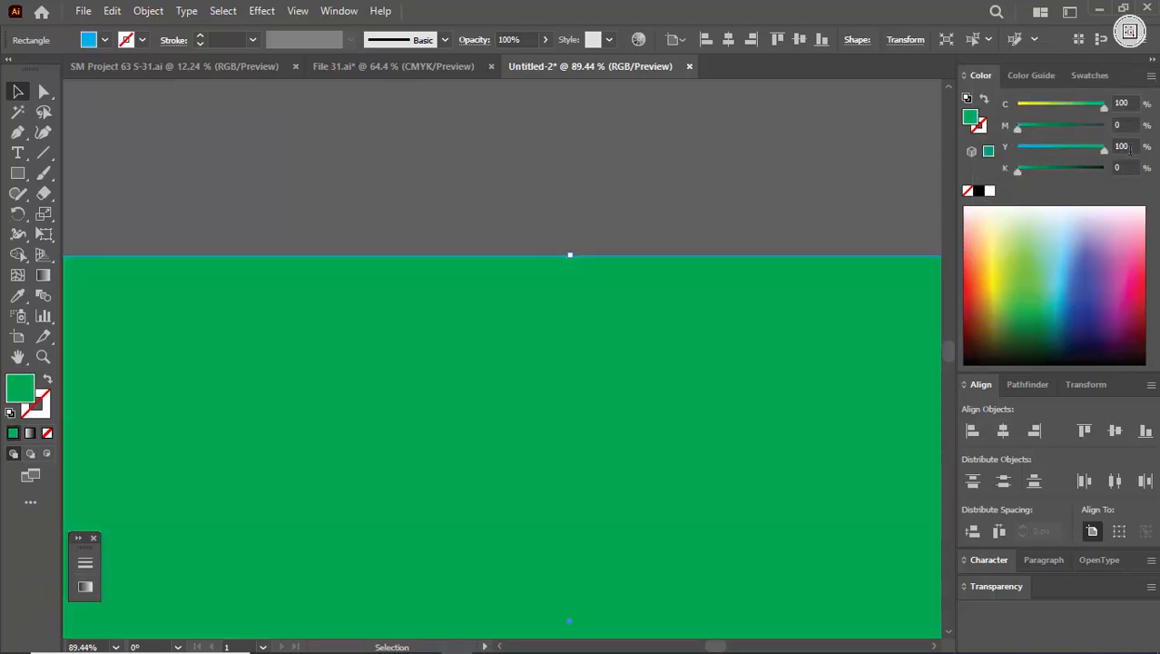
pyautogui.click(355, 67)
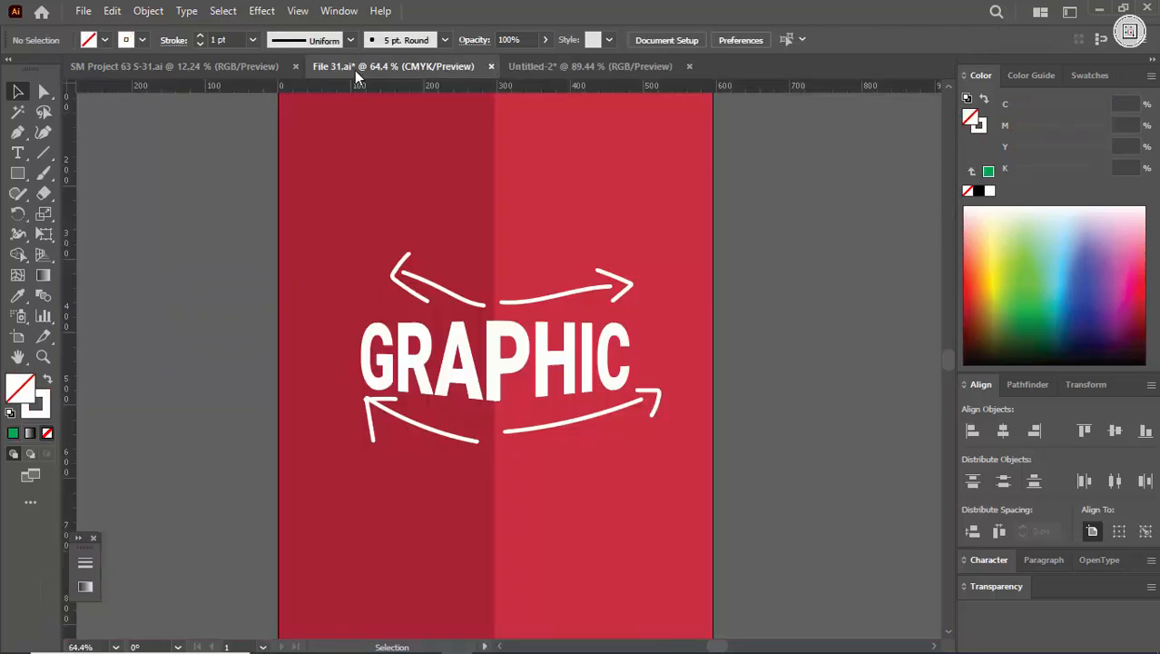
pyautogui.click(581, 66)
pyautogui.moveTo(1105, 156); pyautogui.dragTo(1009, 151)
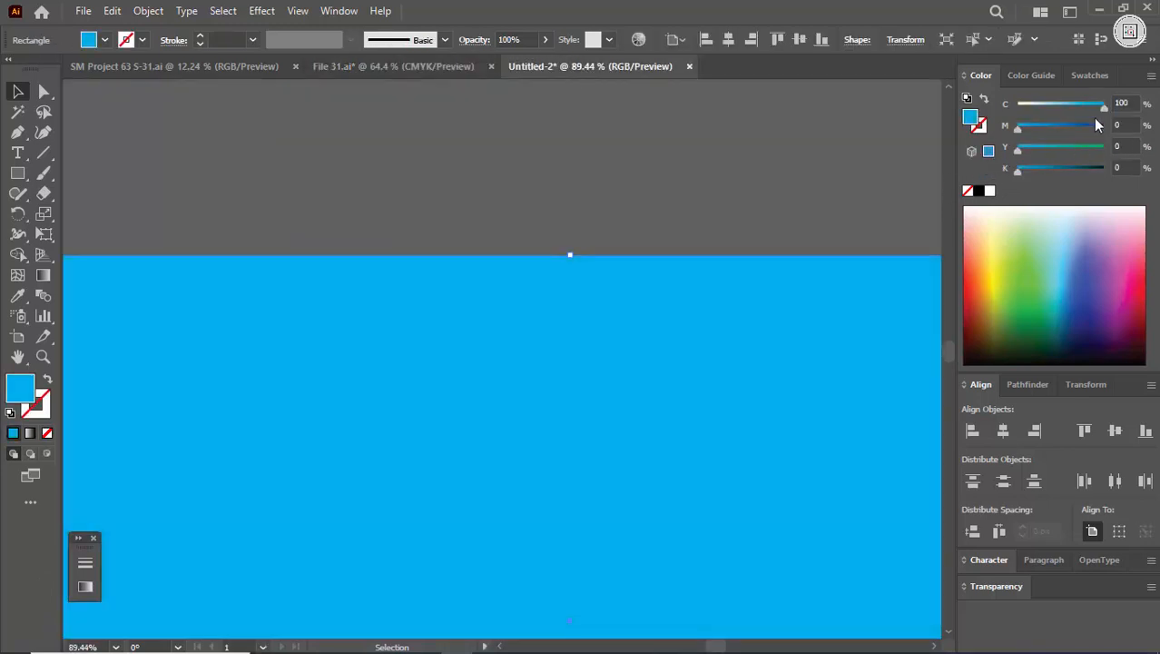
# Step: Set the fill to 0% cyan, 100% magenta and 100% yellow, and compare it with File 31.ai
pyautogui.moveTo(1103, 107); pyautogui.dragTo(930, 143)
pyautogui.moveTo(1019, 127); pyautogui.dragTo(1112, 127)
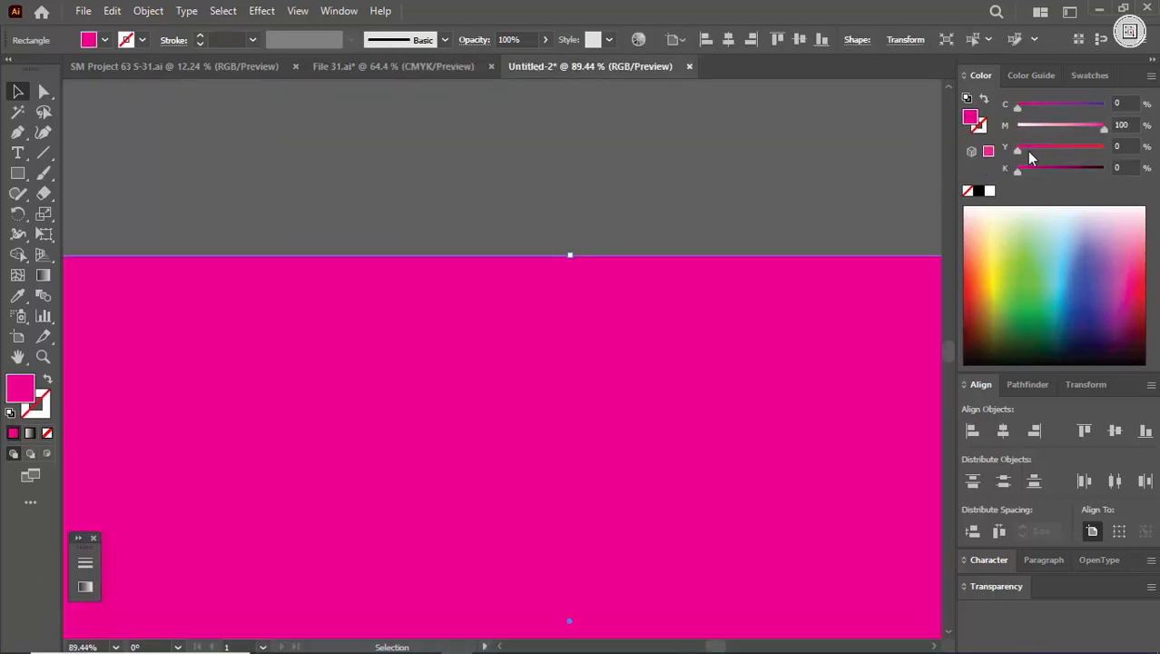
pyautogui.moveTo(1017, 150); pyautogui.dragTo(1119, 158)
pyautogui.click(381, 68)
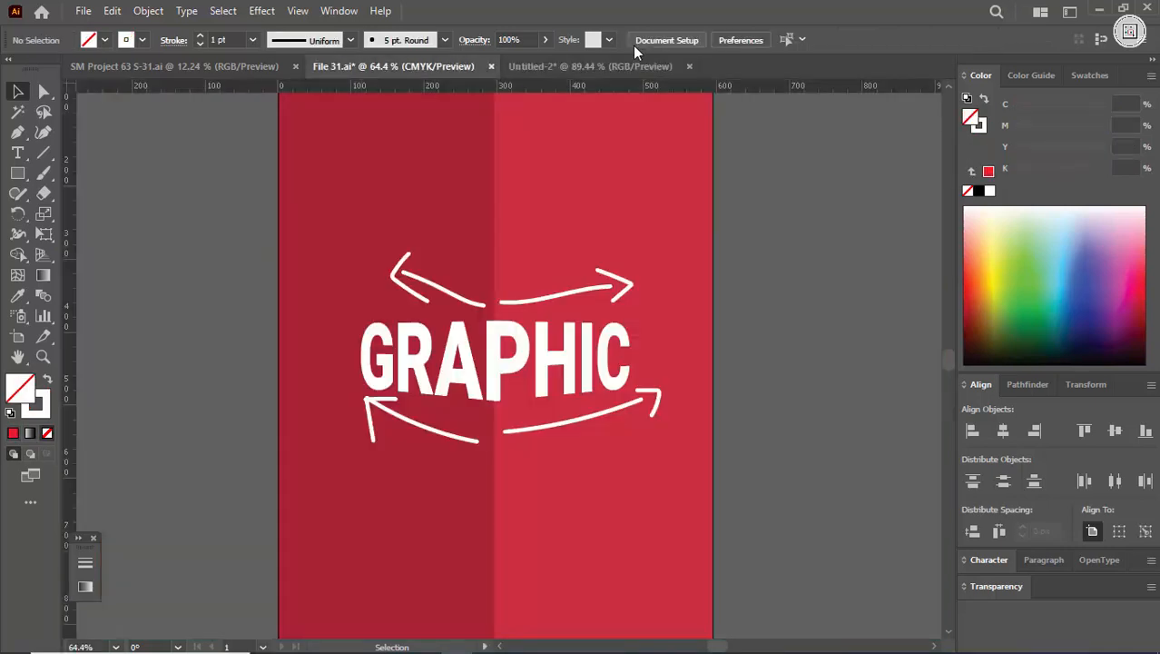
pyautogui.click(645, 71)
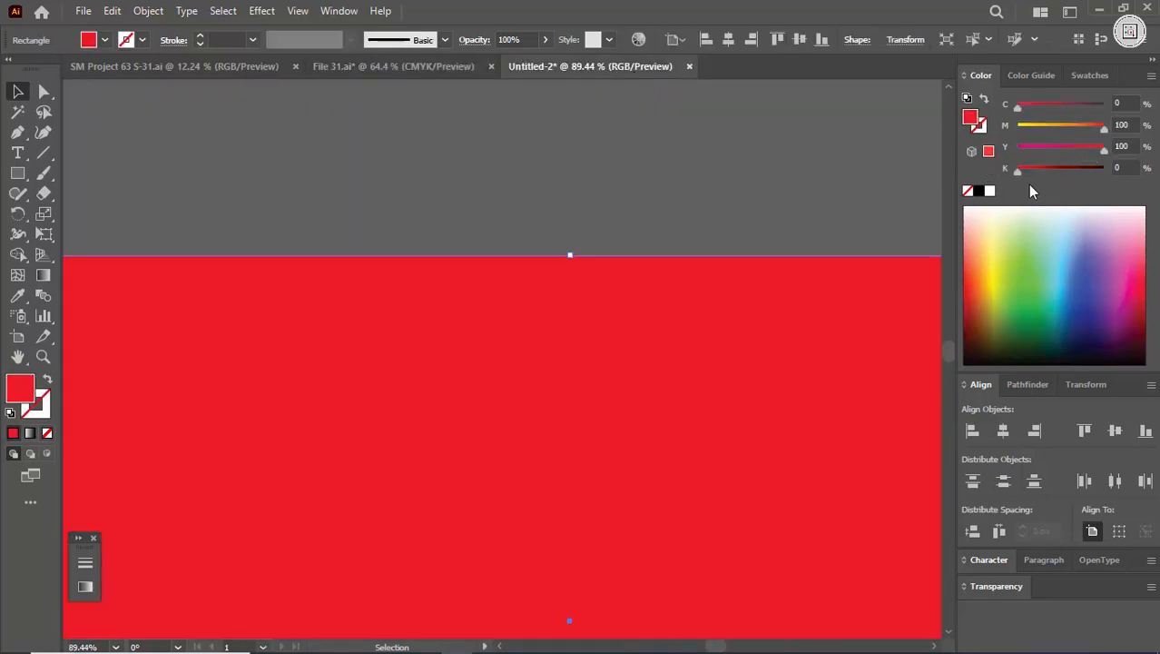
# Step: Darken the red fill by raising black to 27% and on to 45%, and compare it with File 31.ai
pyautogui.moveTo(1018, 169); pyautogui.dragTo(1041, 173)
pyautogui.click(744, 212)
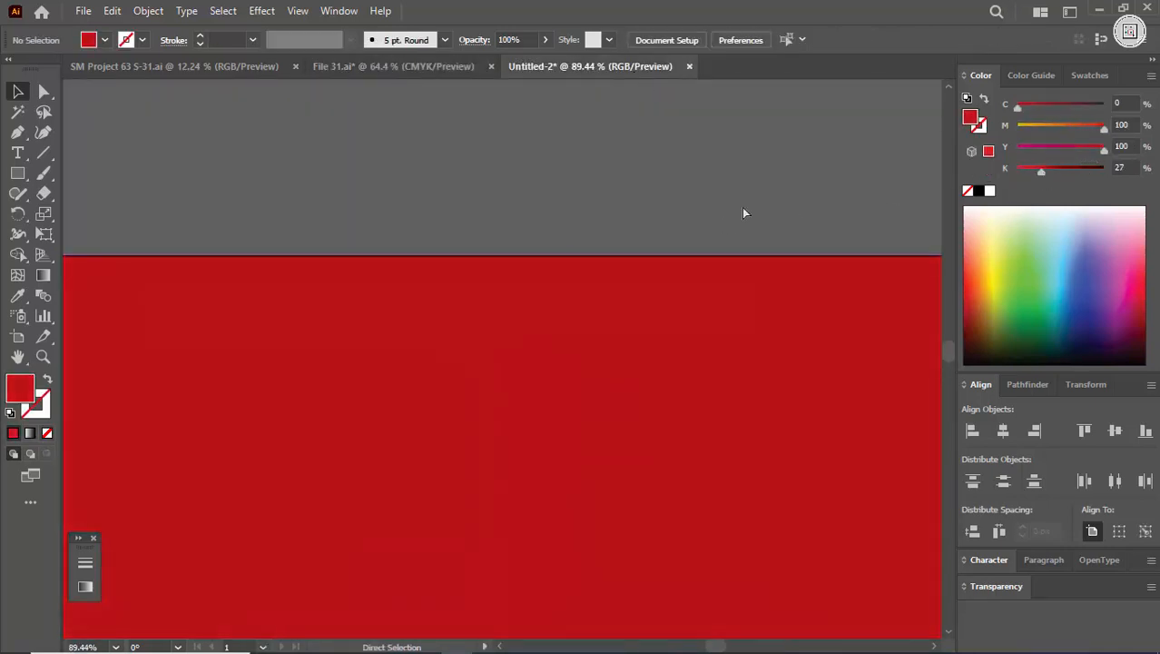
pyautogui.hotkey('ctrl', 'space')
pyautogui.moveTo(743, 212); pyautogui.dragTo(583, 363)
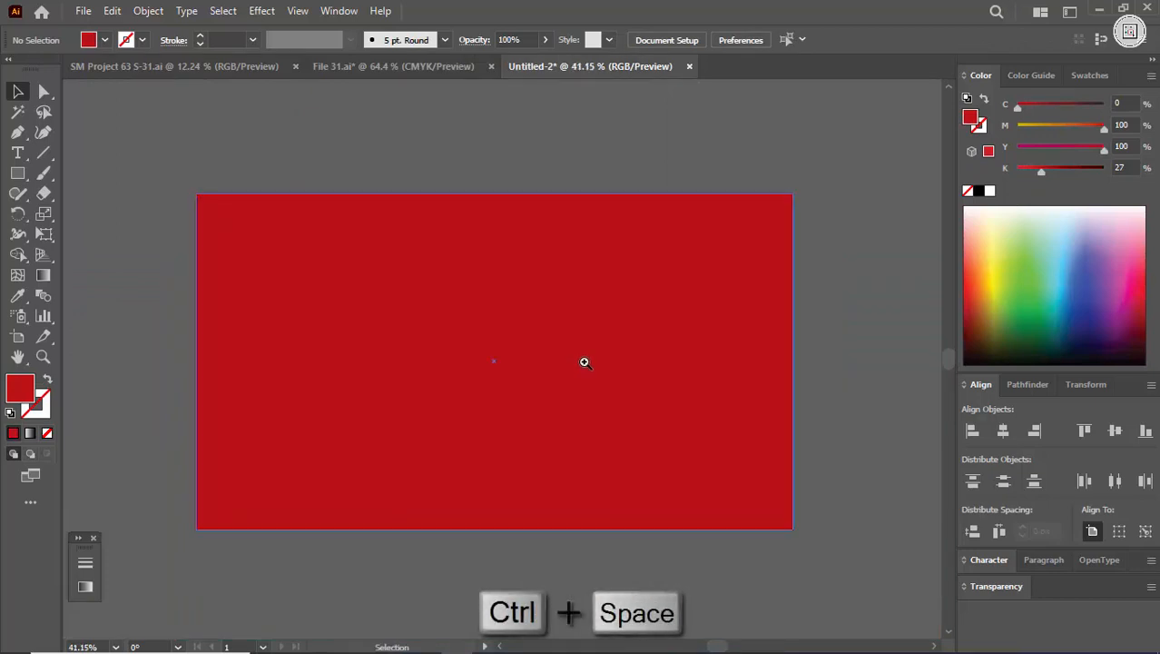
pyautogui.click(631, 285)
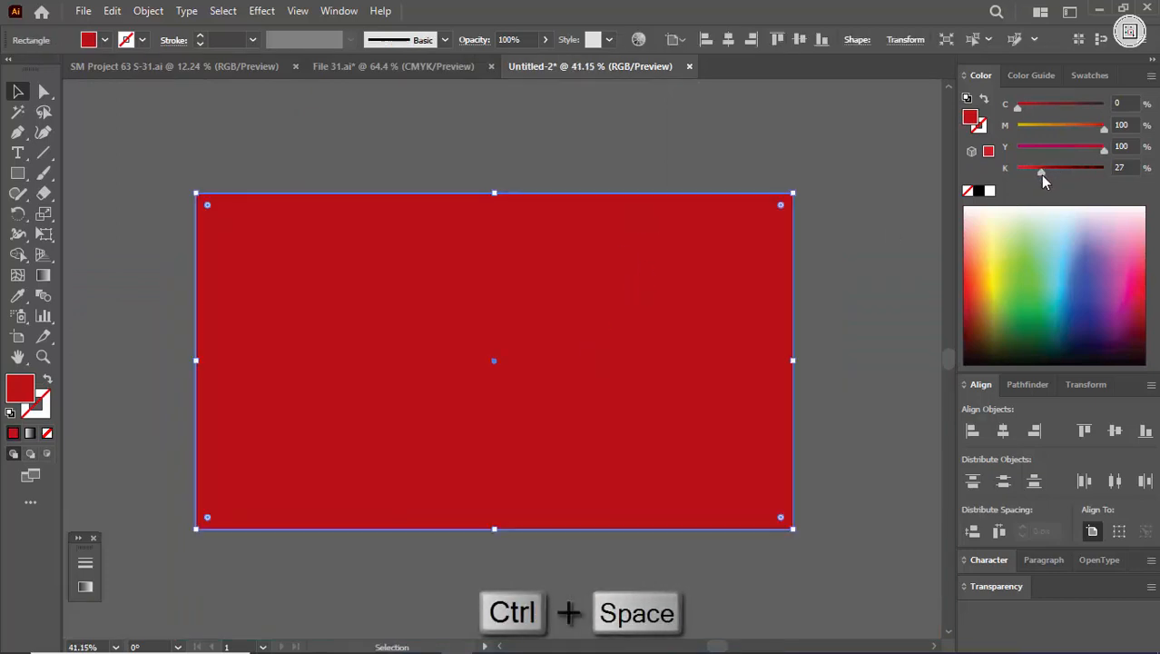
pyautogui.moveTo(1040, 172); pyautogui.dragTo(1058, 178)
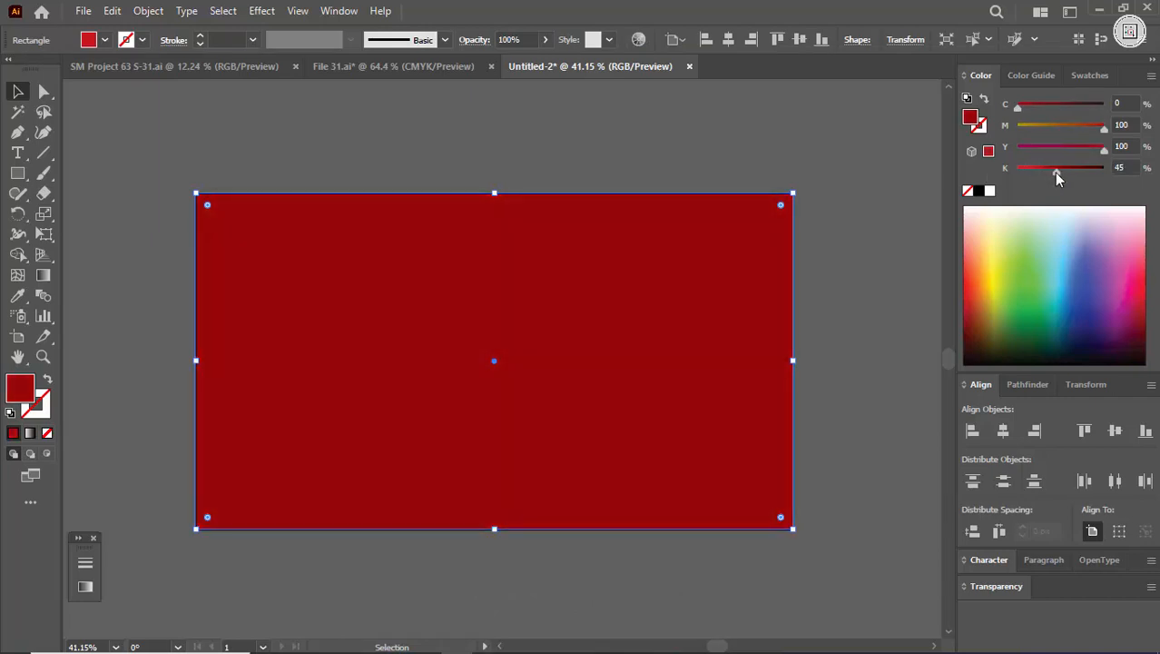
pyautogui.click(372, 68)
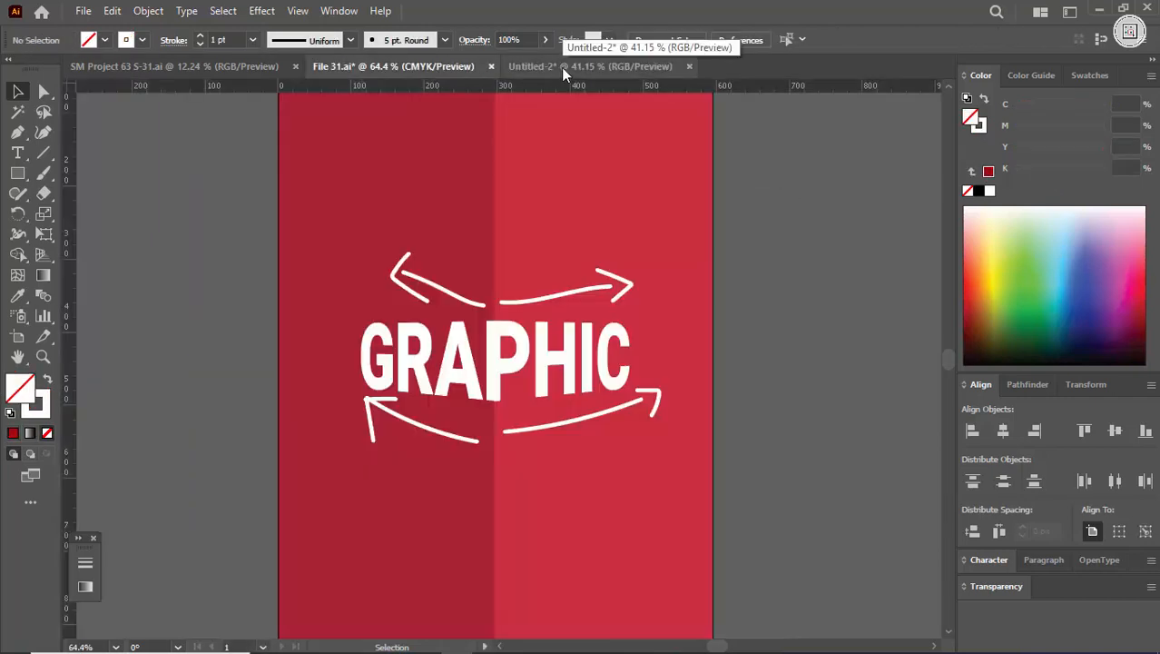
pyautogui.click(561, 67)
# Step: Copy the hex colour code of the darker red background panel in File 31.ai
pyautogui.click(461, 68)
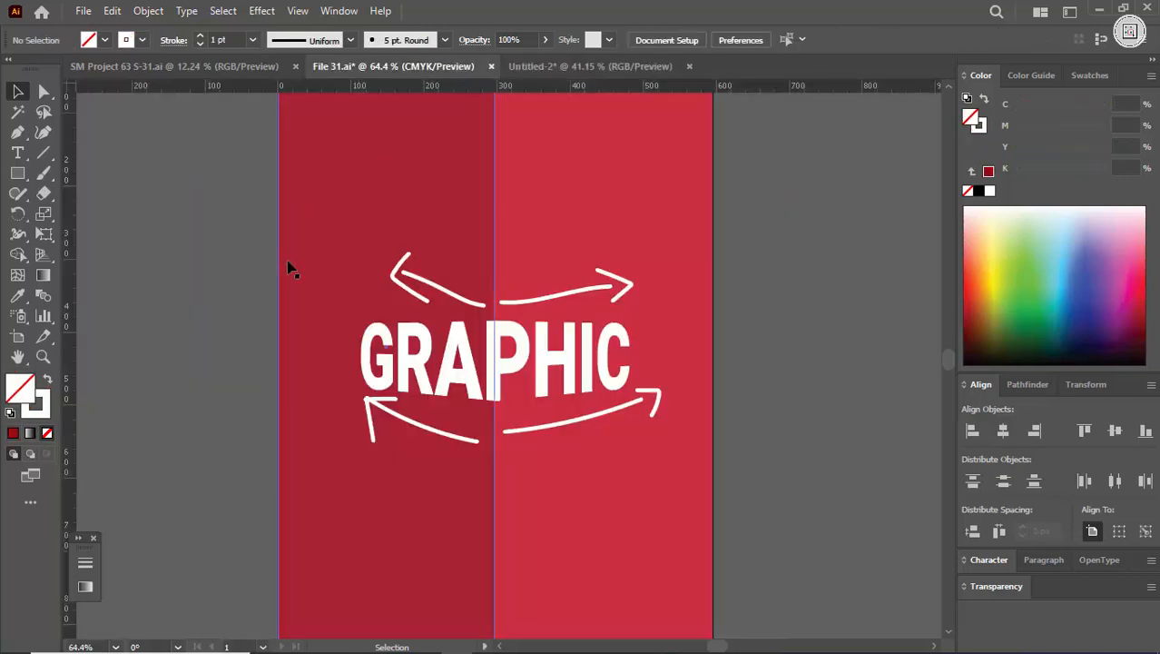
pyautogui.click(466, 200)
pyautogui.doubleClick(31, 397)
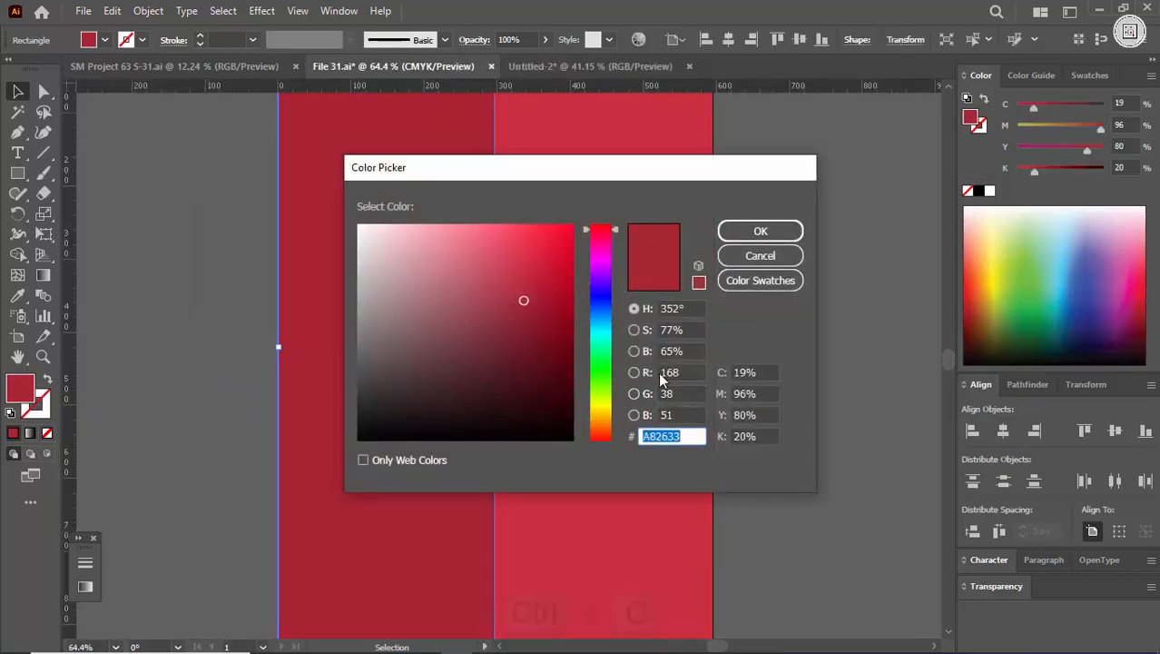
pyautogui.hotkey('ctrl', 'c')
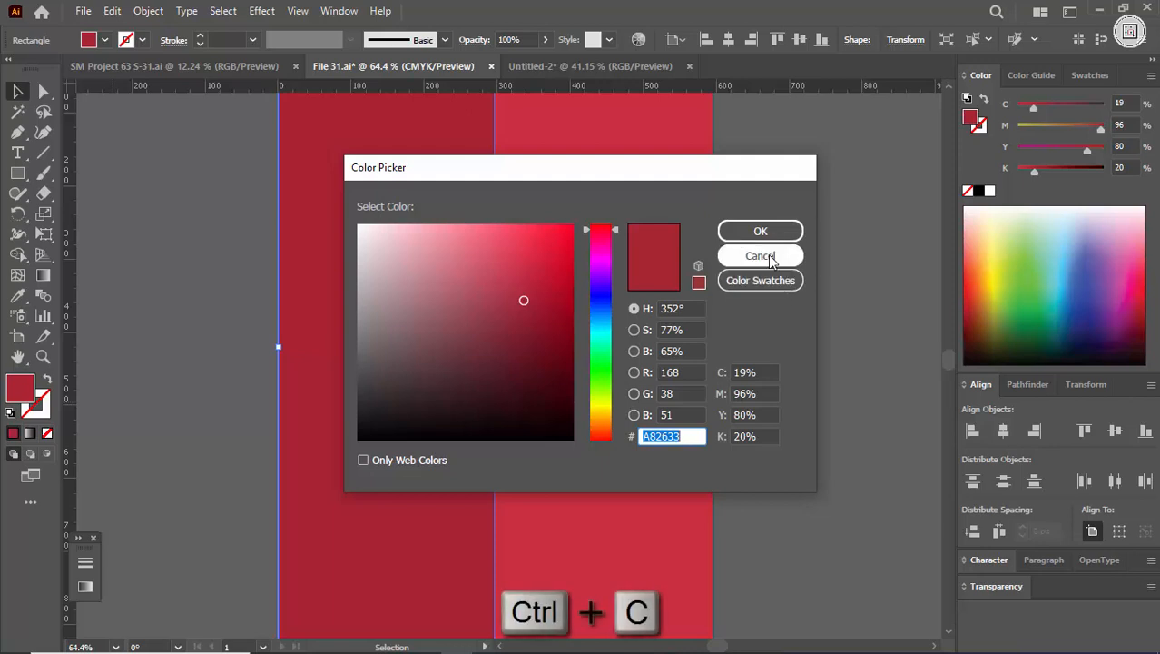
pyautogui.click(761, 256)
# Step: Apply the copied hex colour A82633 to the rectangle's fill in the Untitled-2 document
pyautogui.click(590, 66)
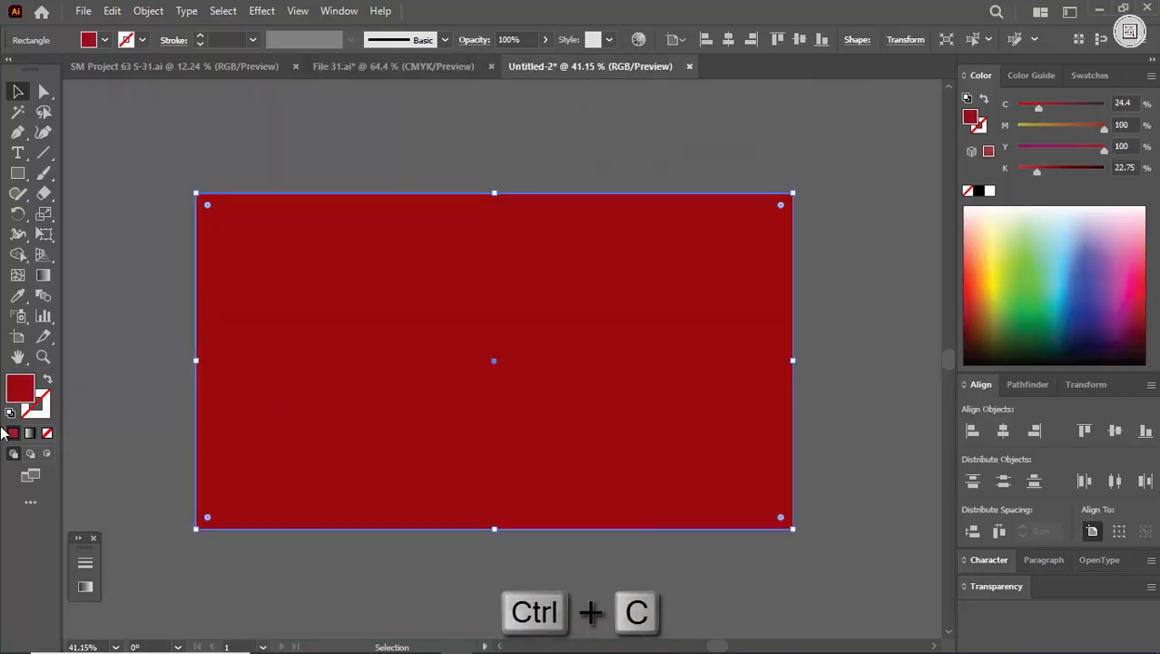
pyautogui.doubleClick(27, 400)
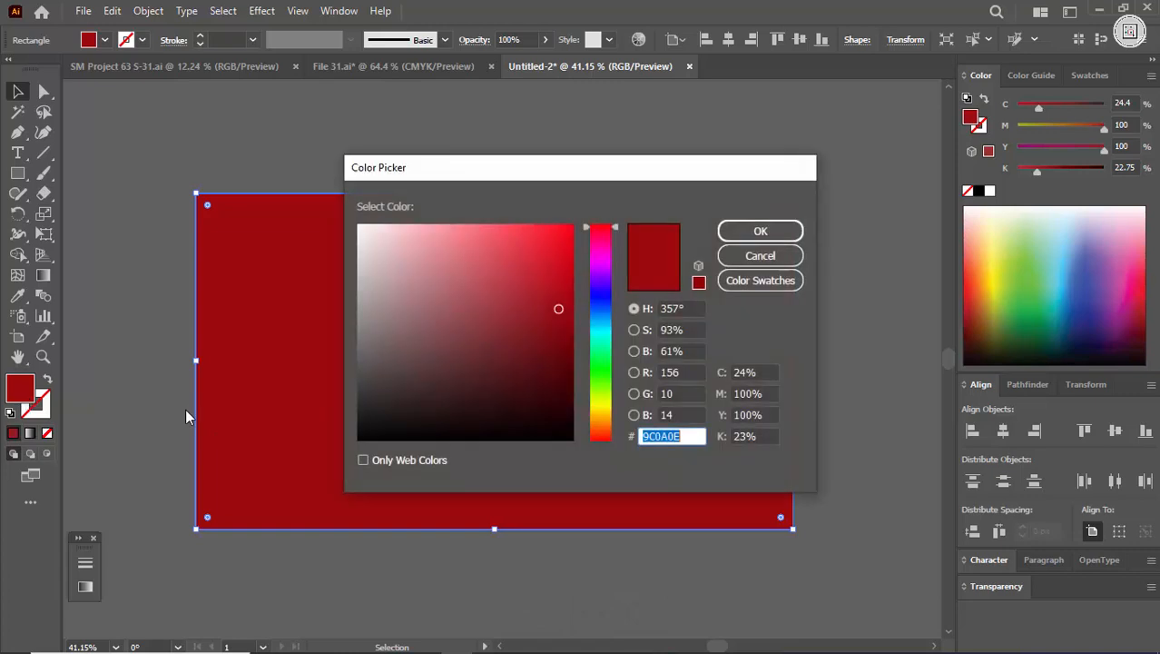
pyautogui.hotkey('ctrl', 'v')
pyautogui.press('Return')
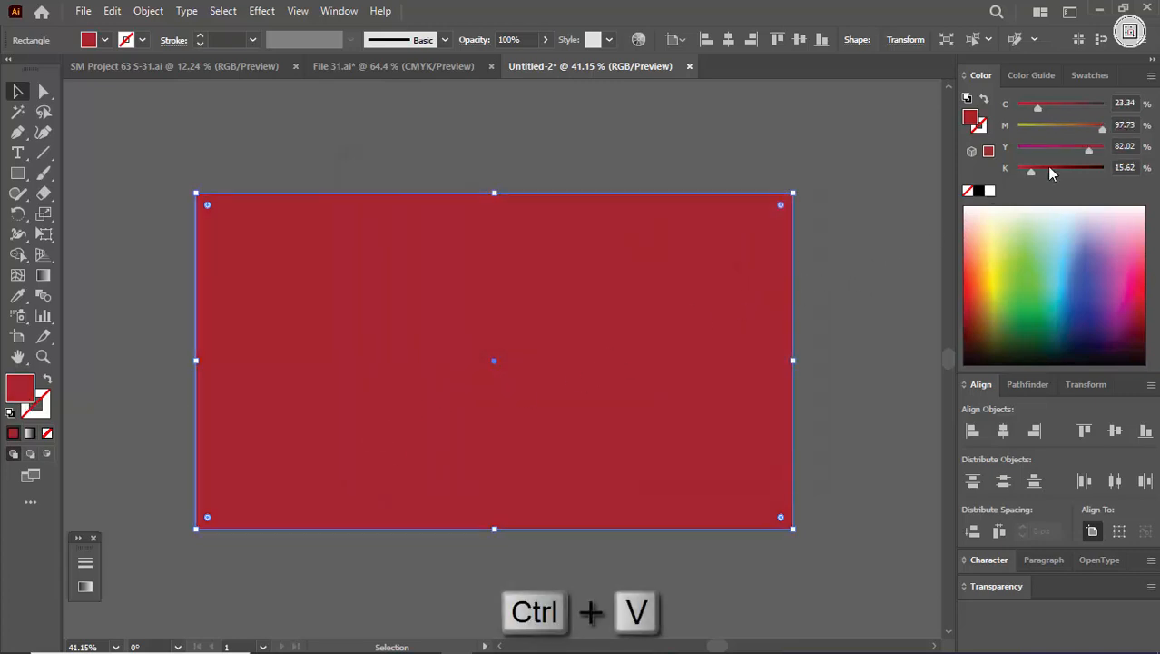
# Step: Lighten the rectangle's fill to C 25, M 100, Y 82 and K 0
pyautogui.moveTo(1031, 172); pyautogui.dragTo(1018, 169)
pyautogui.click(850, 221)
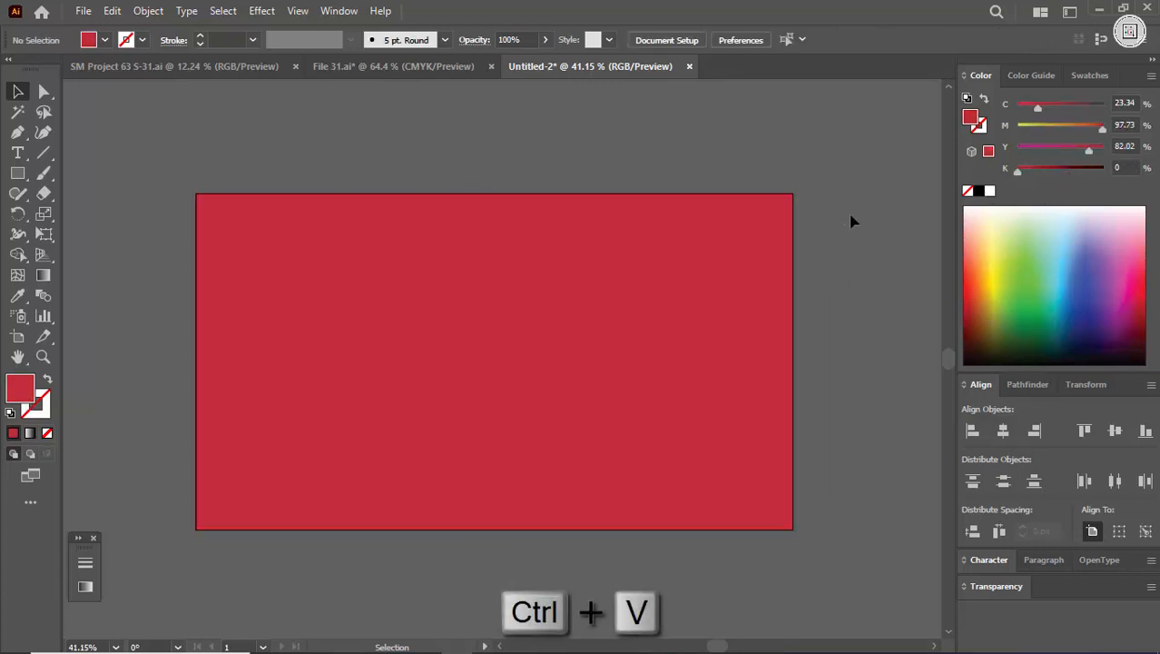
pyautogui.click(676, 337)
pyautogui.click(1134, 145)
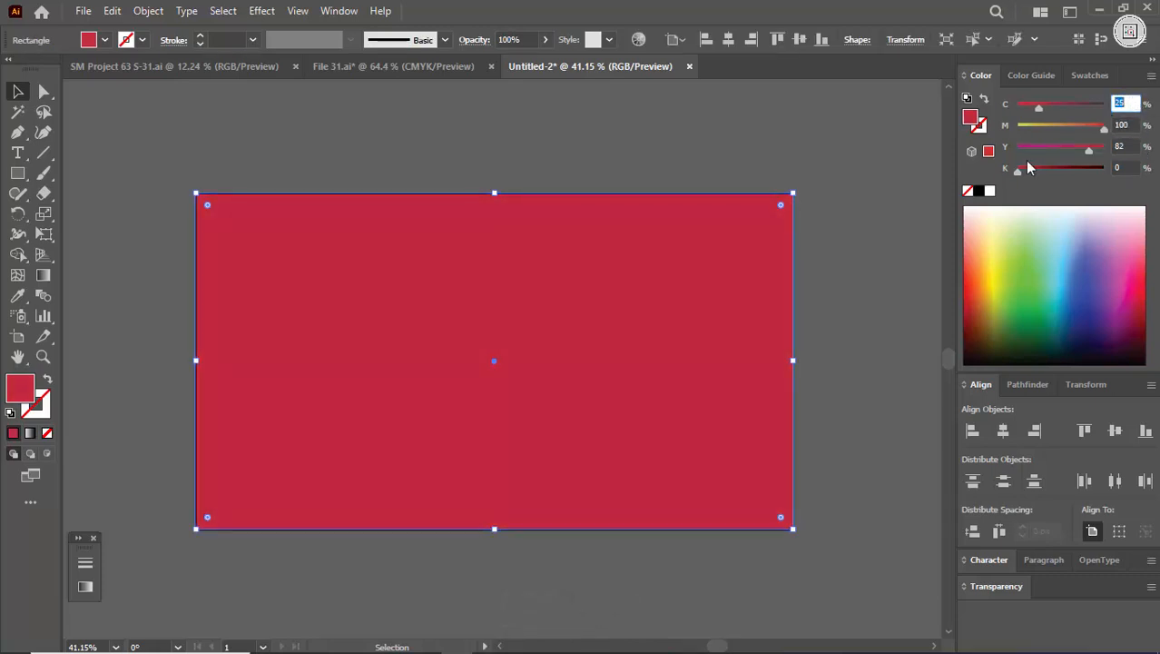
# Step: Lock the red background rectangle
pyautogui.click(926, 229)
pyautogui.click(743, 319)
pyautogui.hotkey('ctrl', '2')
# Step: Add the text "graphic" on the red background with the Type tool
pyautogui.hotkey('ctrl', 'space')
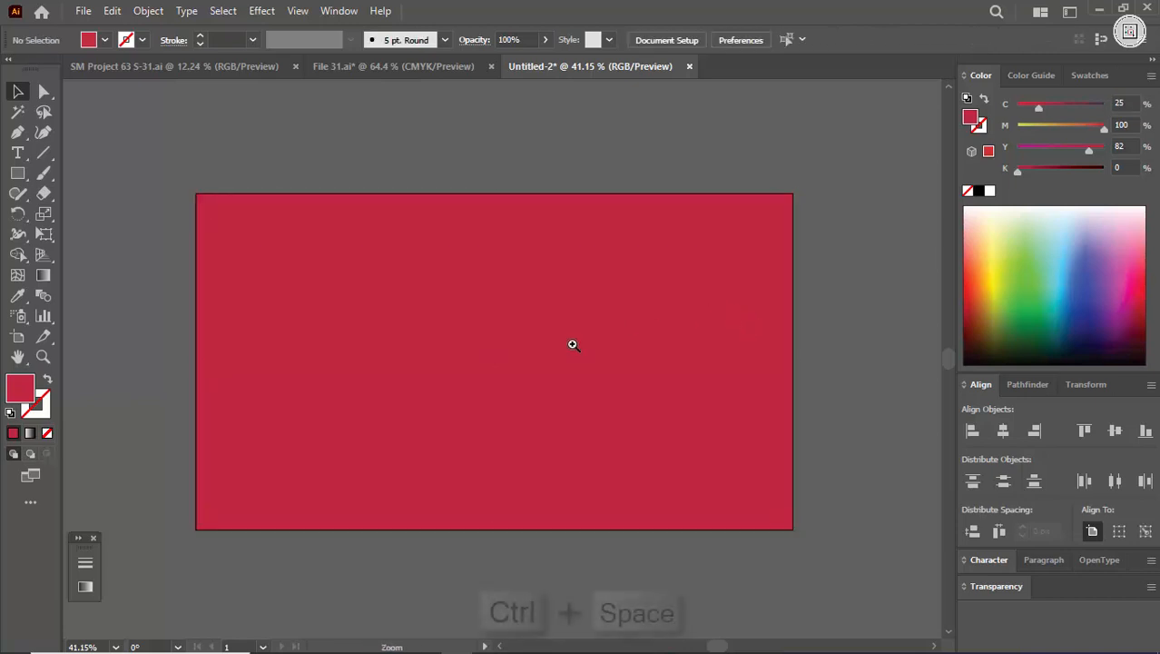
pyautogui.moveTo(573, 345); pyautogui.dragTo(561, 408)
pyautogui.click(18, 153)
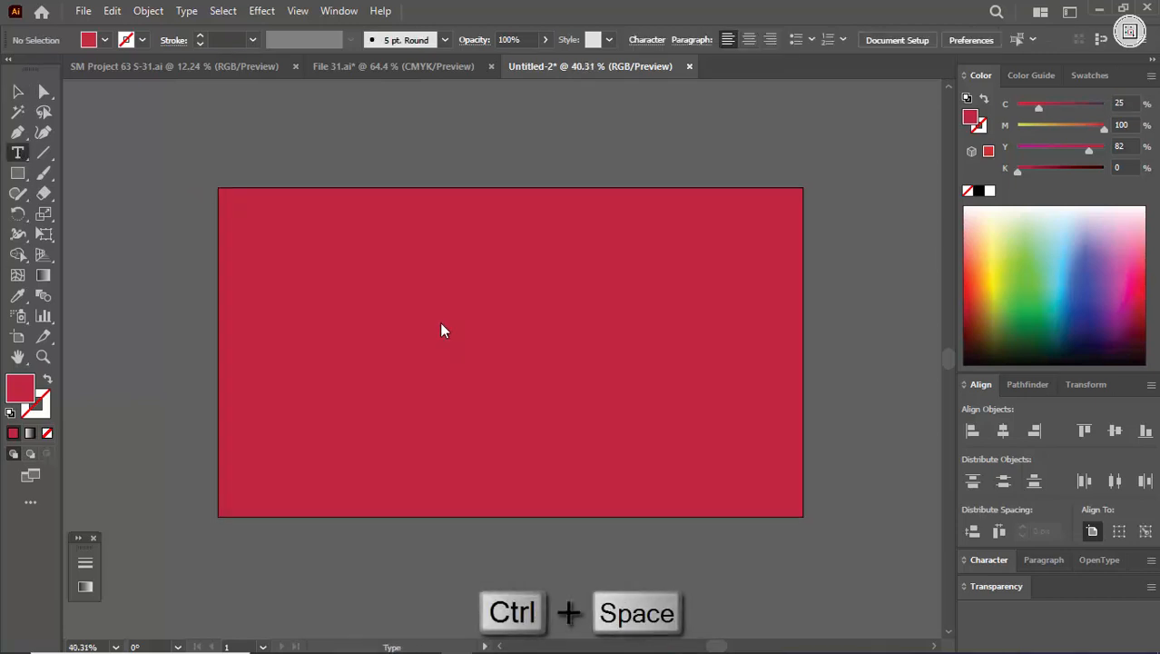
pyautogui.click(441, 324)
pyautogui.write('graph')
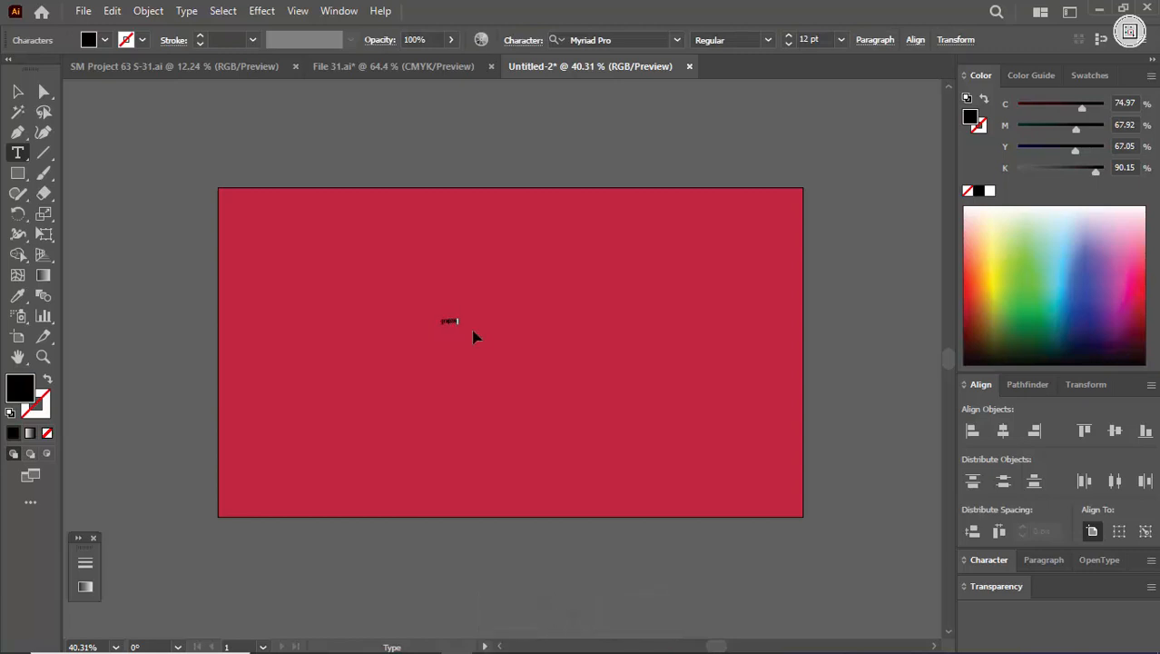
pyautogui.press('Escape')
# Step: Enlarge the word to about 184 pt near the artboard's centre and change its case to uppercase
pyautogui.moveTo(461, 330); pyautogui.dragTo(708, 415)
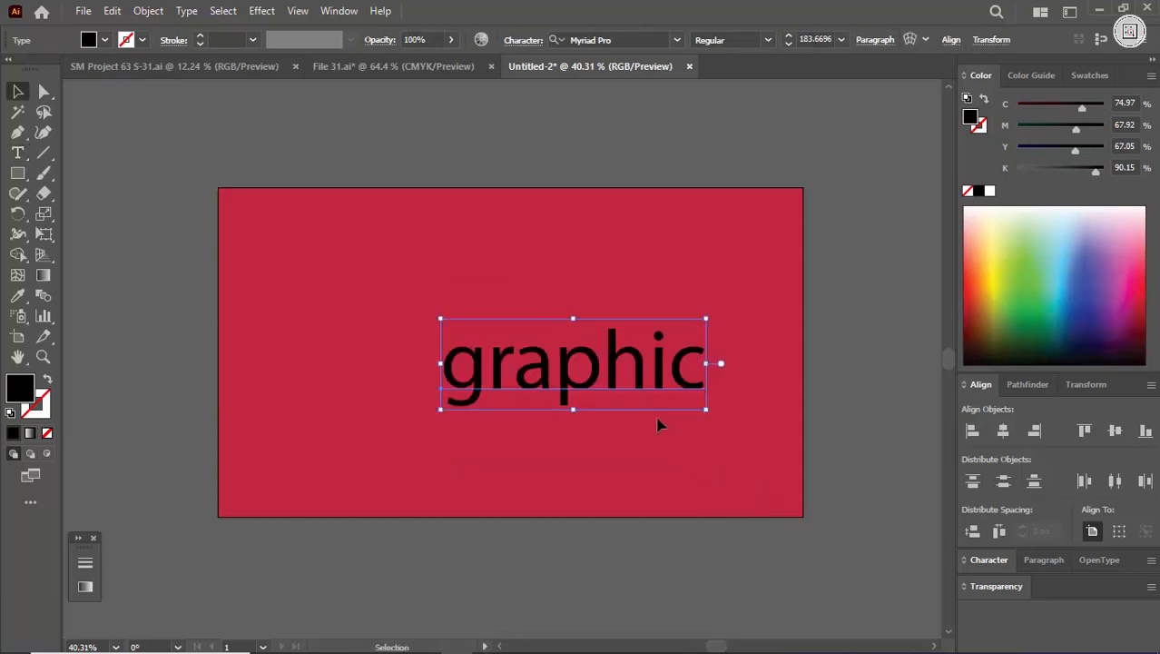
pyautogui.moveTo(622, 382); pyautogui.dragTo(561, 345)
pyautogui.click(177, 11)
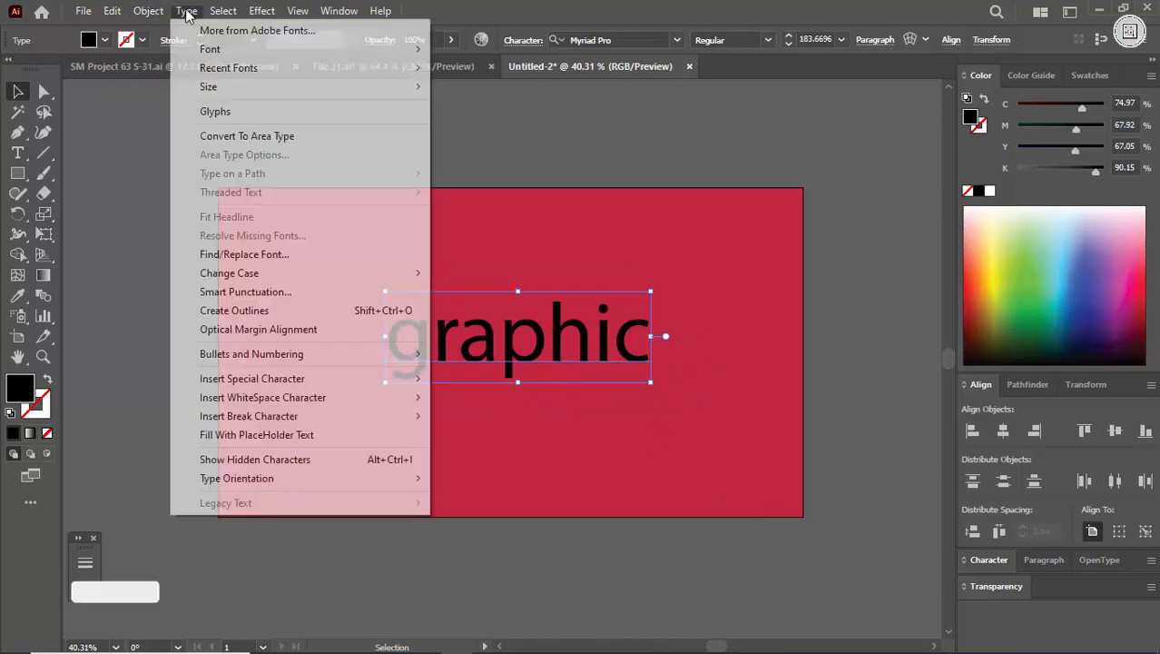
pyautogui.moveTo(357, 275)
pyautogui.click(466, 277)
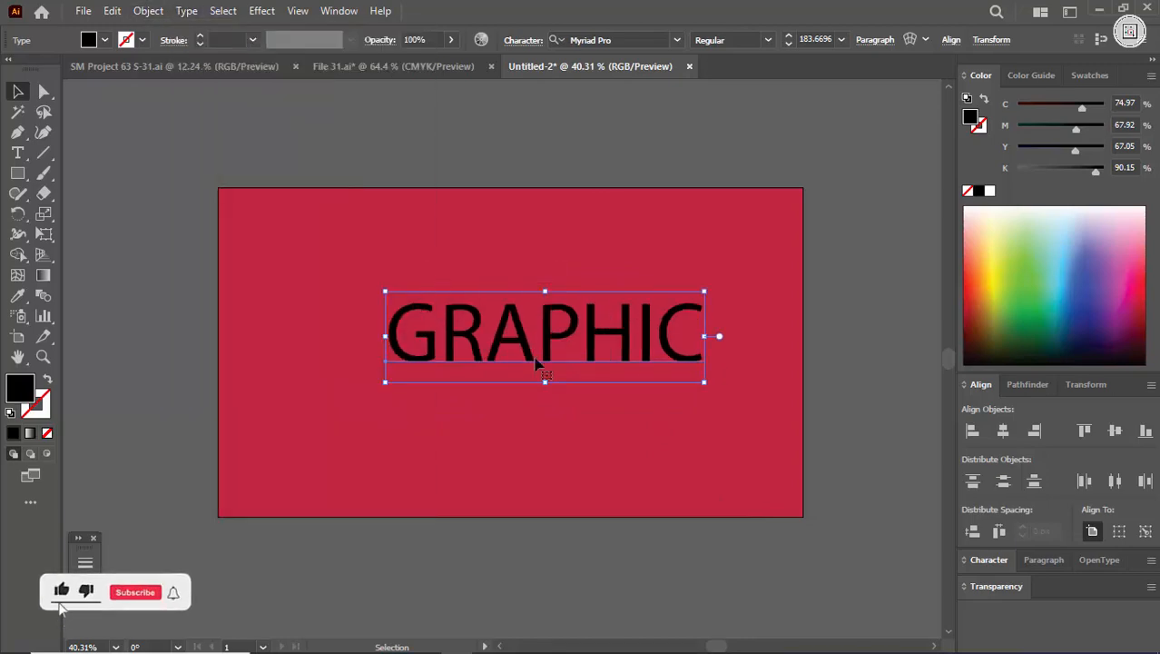
pyautogui.moveTo(540, 363); pyautogui.dragTo(518, 361)
# Step: Set the font of the word GRAPHIC to Roboto in the Bold style
pyautogui.click(621, 40)
pyautogui.write('roboto')
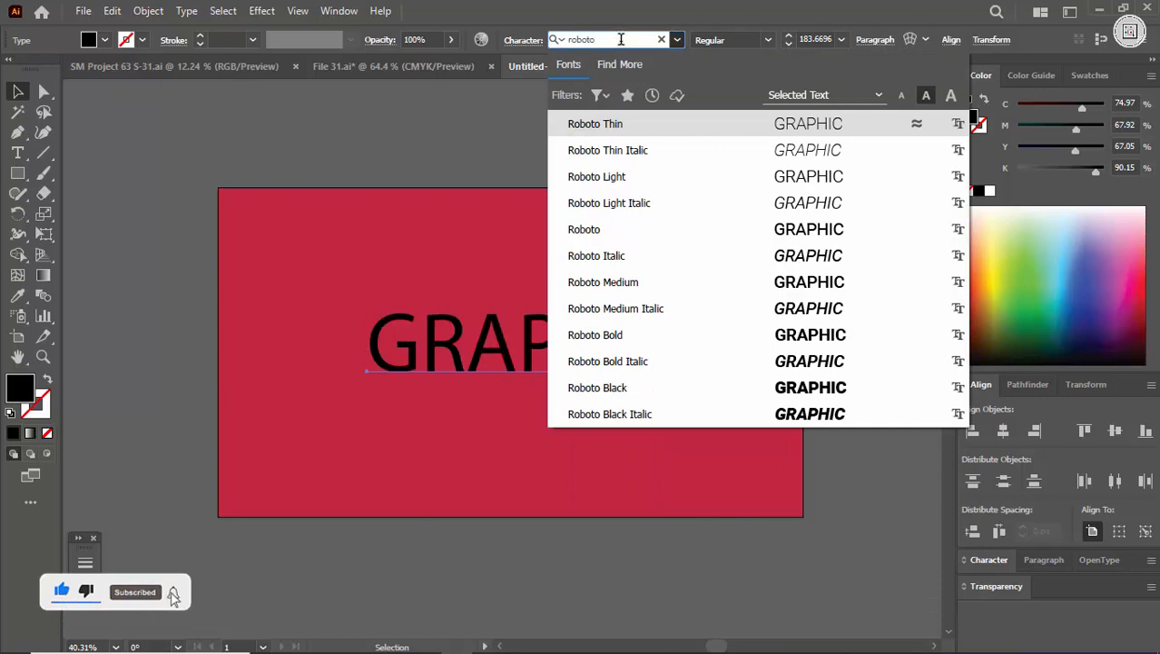
pyautogui.press('Return')
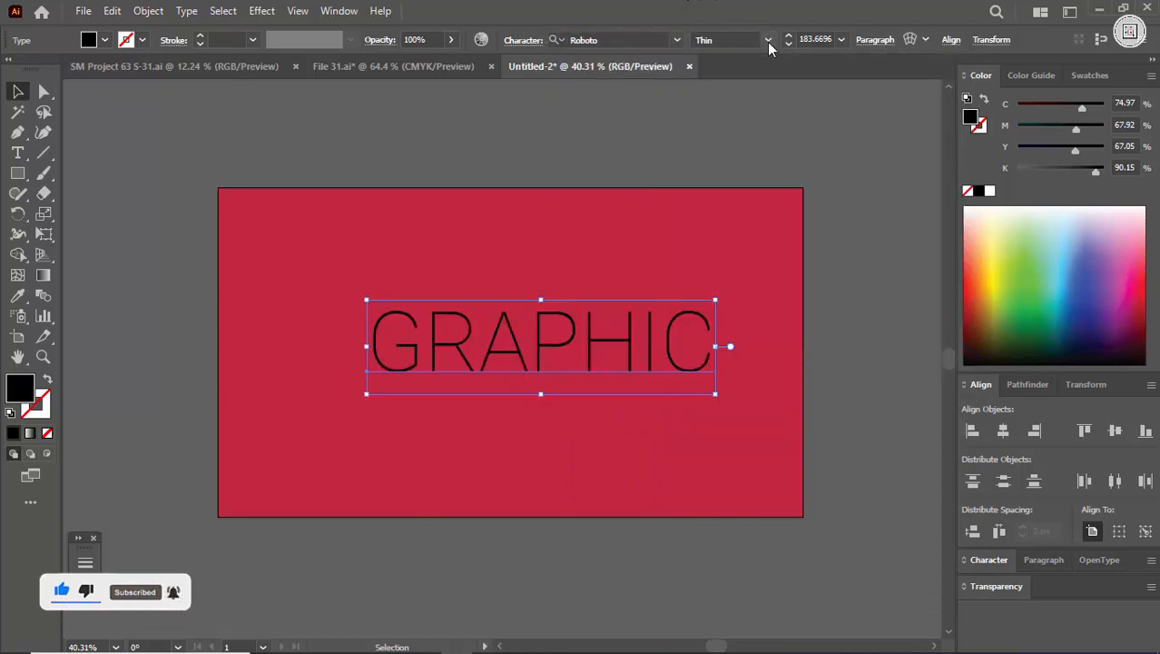
pyautogui.click(767, 41)
pyautogui.click(732, 211)
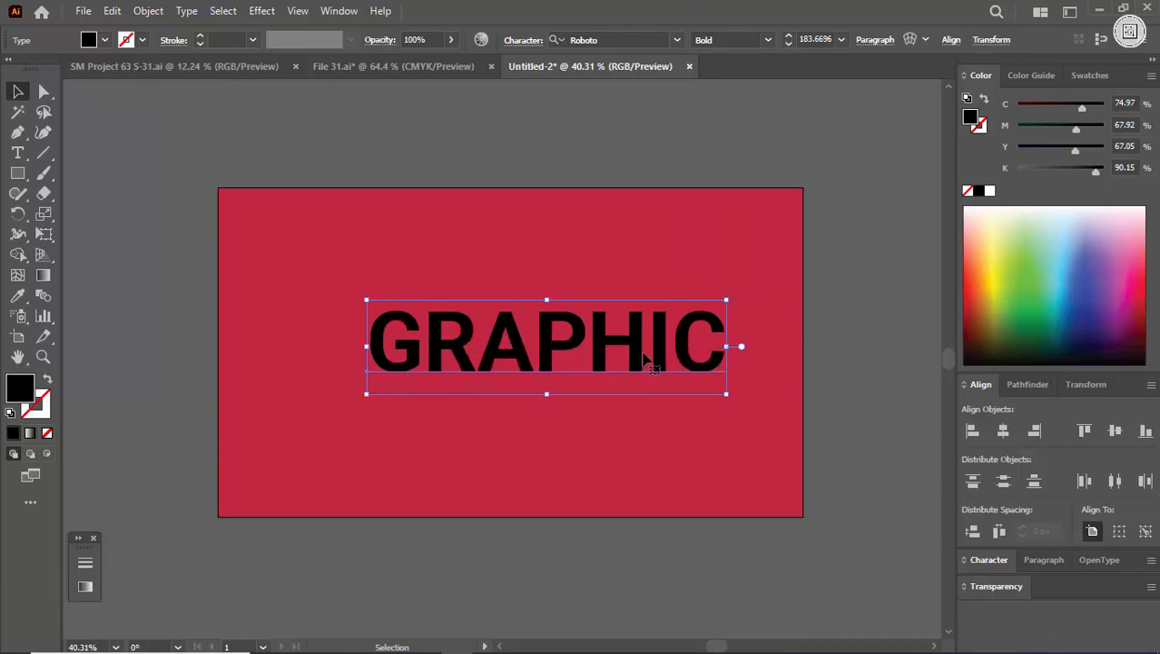
# Step: Move the word GRAPHIC just above the artboard and fill it with white
pyautogui.moveTo(643, 358); pyautogui.dragTo(641, 150)
pyautogui.click(989, 190)
# Step: Show the rulers and place a vertical and a horizontal guide through the artboard's centre
pyautogui.click(17, 342)
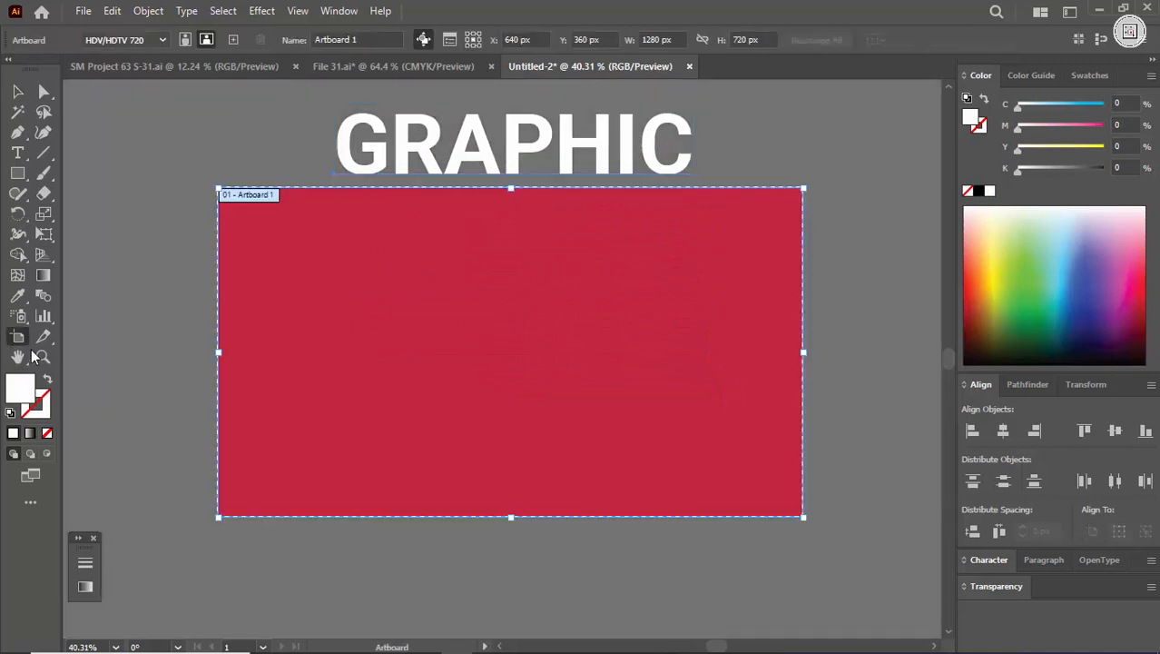
pyautogui.hotkey('ctrl', 'r')
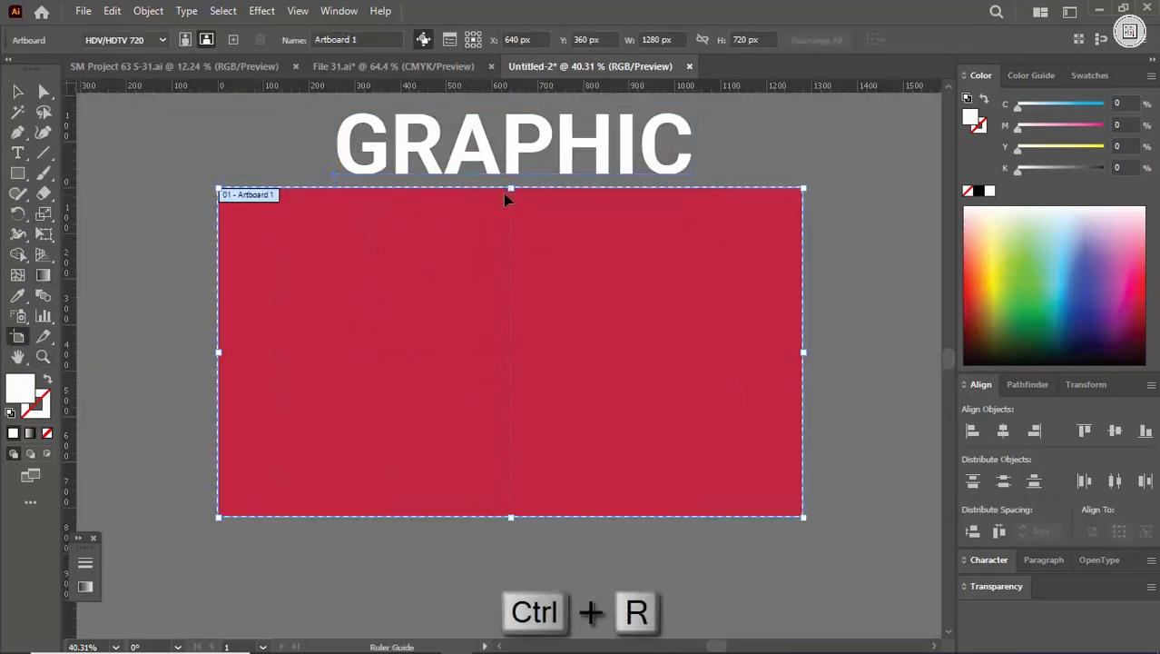
pyautogui.moveTo(506, 198); pyautogui.dragTo(510, 199)
pyautogui.moveTo(739, 93); pyautogui.dragTo(804, 353)
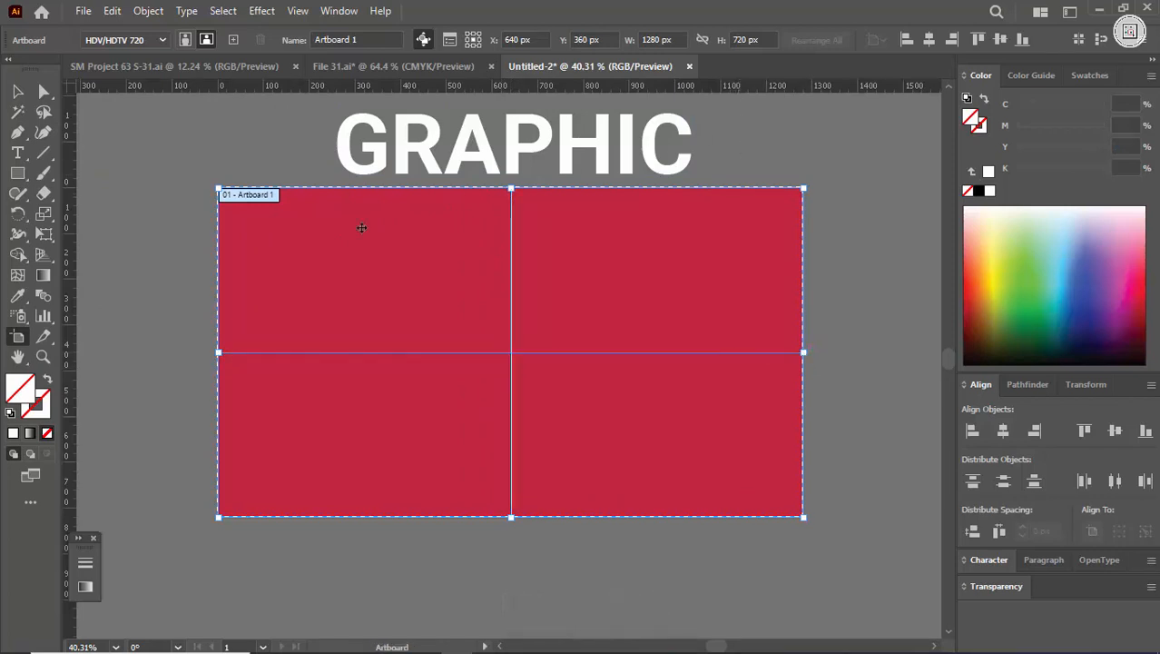
pyautogui.click(18, 91)
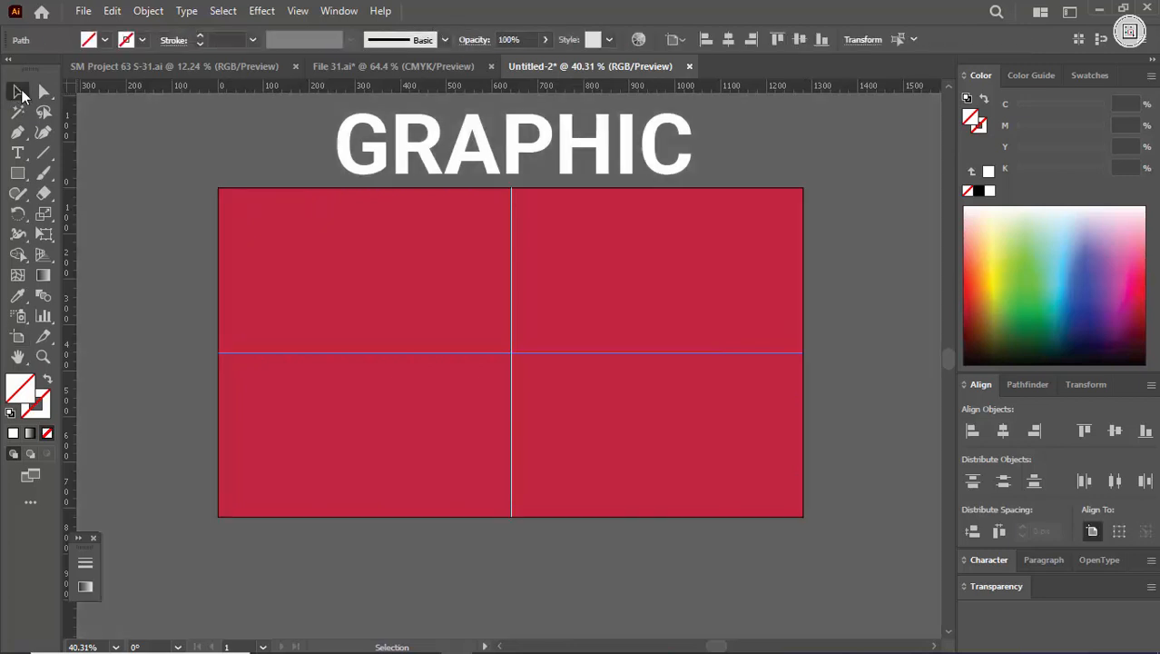
# Step: Convert the word GRAPHIC to outlines and centre it horizontally on the artboard
pyautogui.click(544, 163)
pyautogui.rightClick(409, 155)
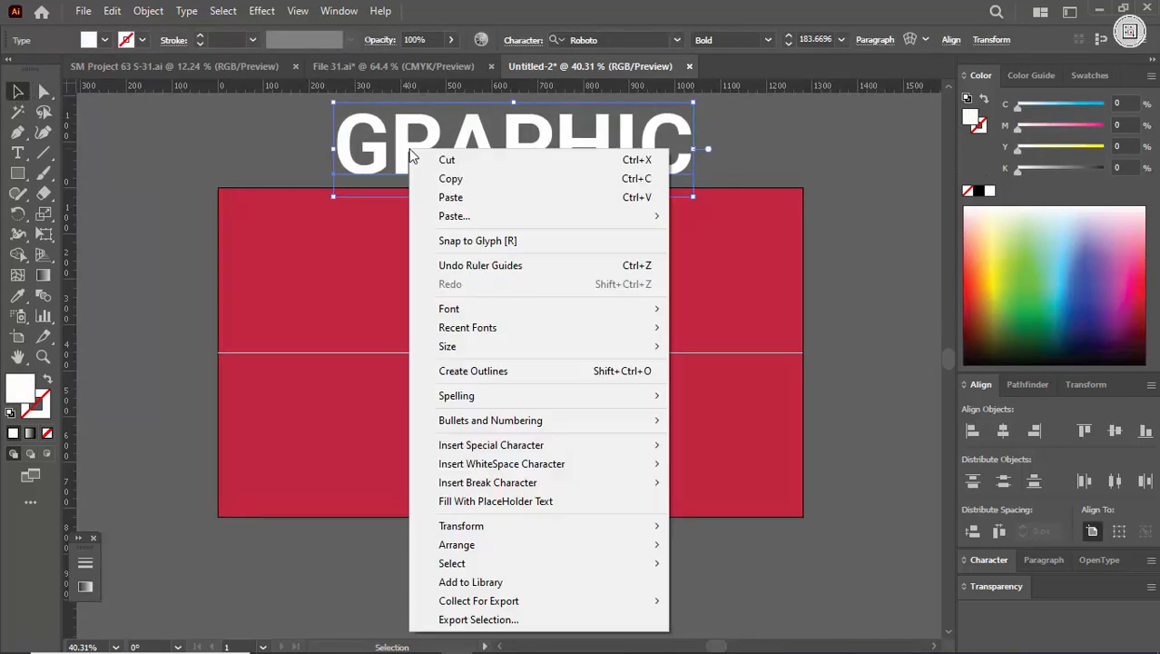
pyautogui.click(500, 371)
pyautogui.click(285, 143)
pyautogui.scroll(2, 409, 181)
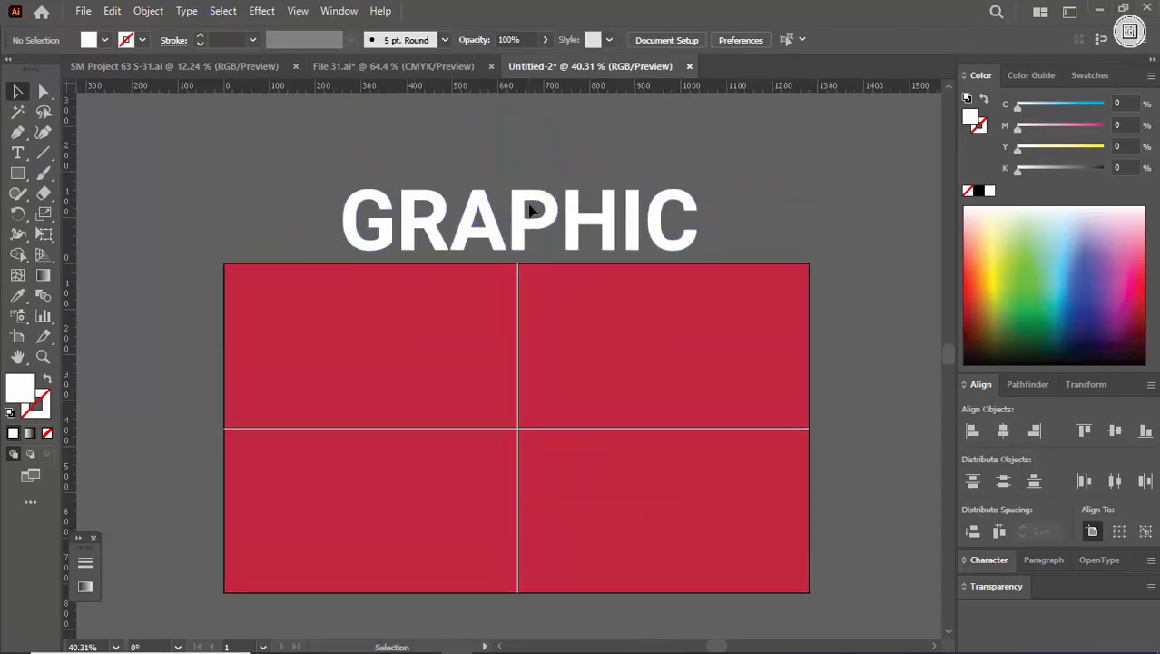
pyautogui.moveTo(531, 210); pyautogui.dragTo(660, 211)
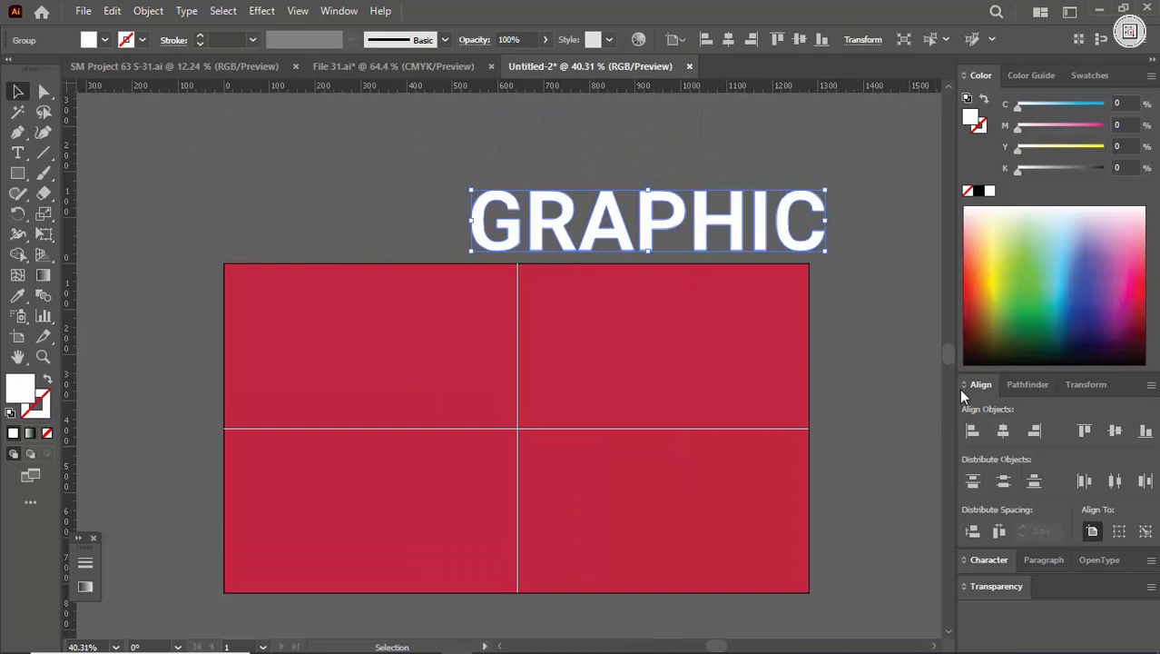
pyautogui.click(1001, 431)
# Step: Draw a vertical line through the stem of the P, in line with the vertical centre guide and extending past the letter at both ends
pyautogui.hotkey('ctrl', 'space')
pyautogui.moveTo(512, 191); pyautogui.dragTo(822, 296)
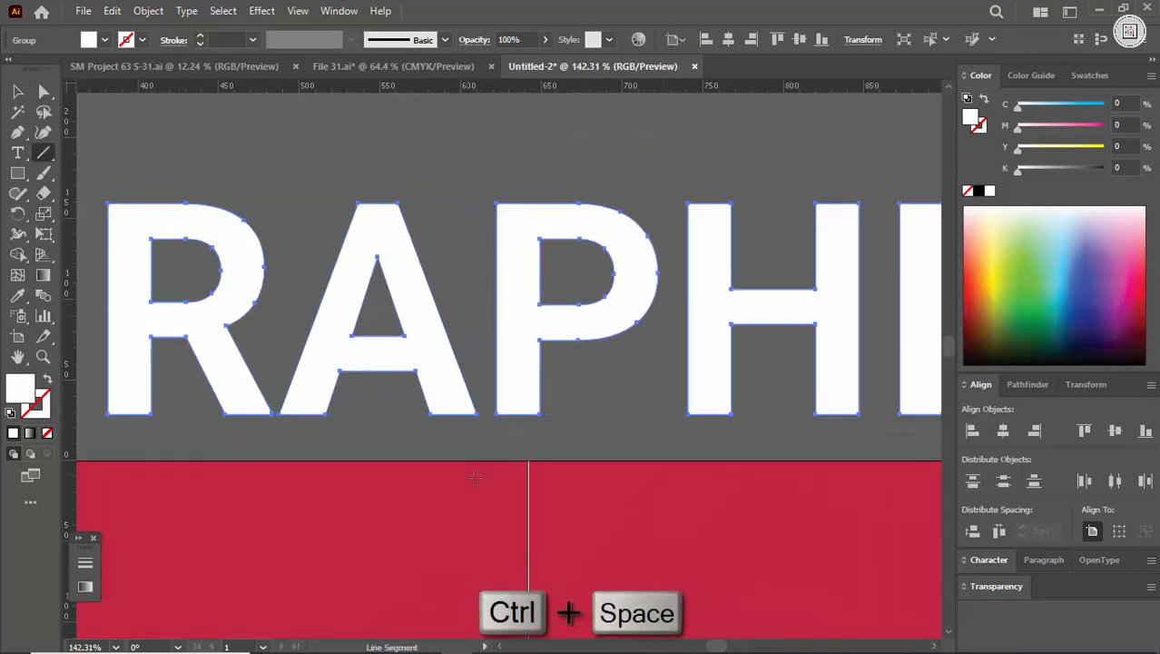
pyautogui.moveTo(528, 445); pyautogui.dragTo(528, 160)
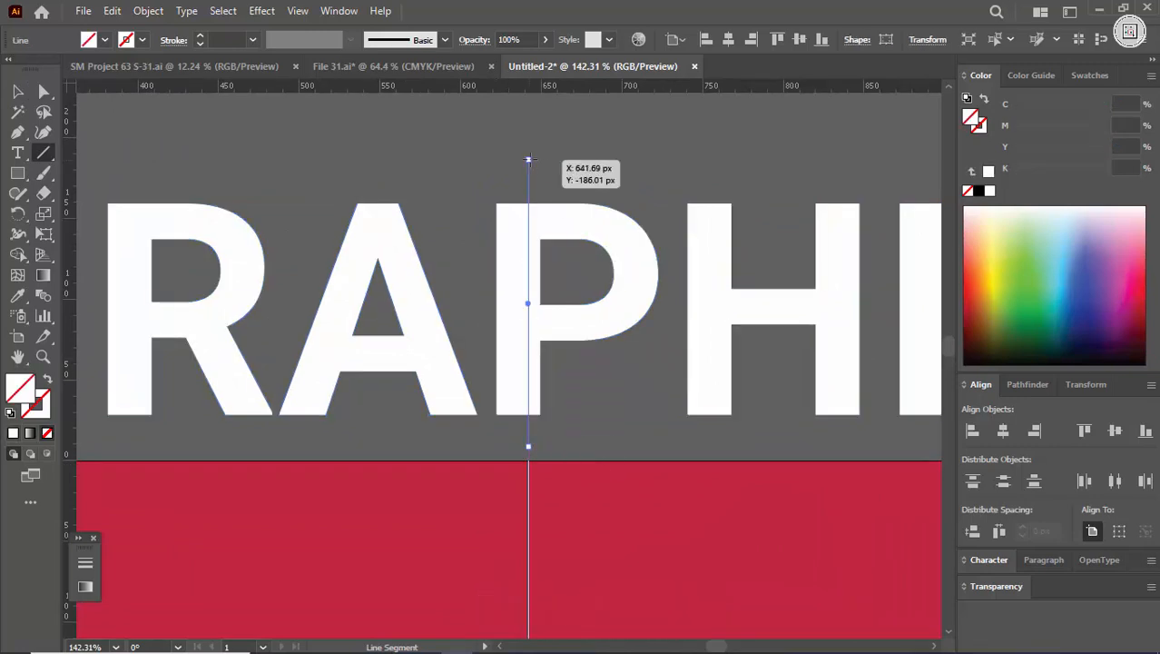
# Step: Split the P into two parts along the vertical line with the Shape Builder tool
pyautogui.press('v')
pyautogui.keyDown('shift'); pyautogui.click(483, 286); pyautogui.keyUp('shift')
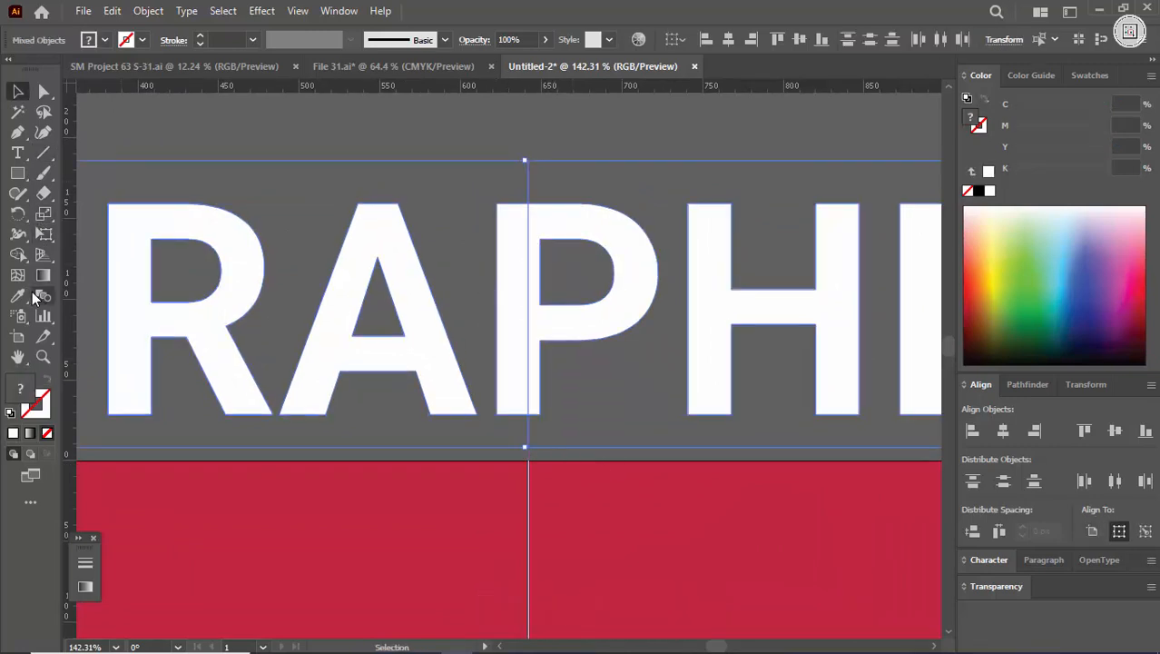
pyautogui.click(19, 256)
pyautogui.keyDown('alt'); pyautogui.click(543, 227); pyautogui.keyUp('alt')
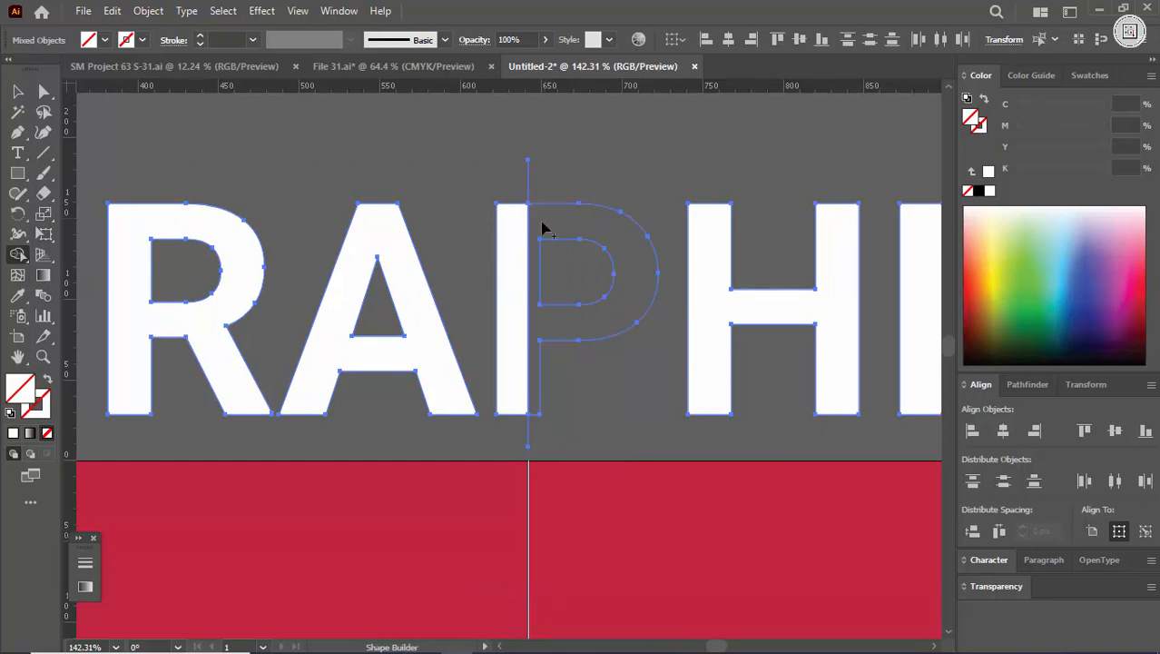
pyautogui.keyDown('alt'); pyautogui.click(510, 238); pyautogui.keyUp('alt')
# Step: Delete the leftover line pieces above and below the P
pyautogui.press('v')
pyautogui.click(556, 187)
pyautogui.moveTo(484, 156); pyautogui.dragTo(555, 187)
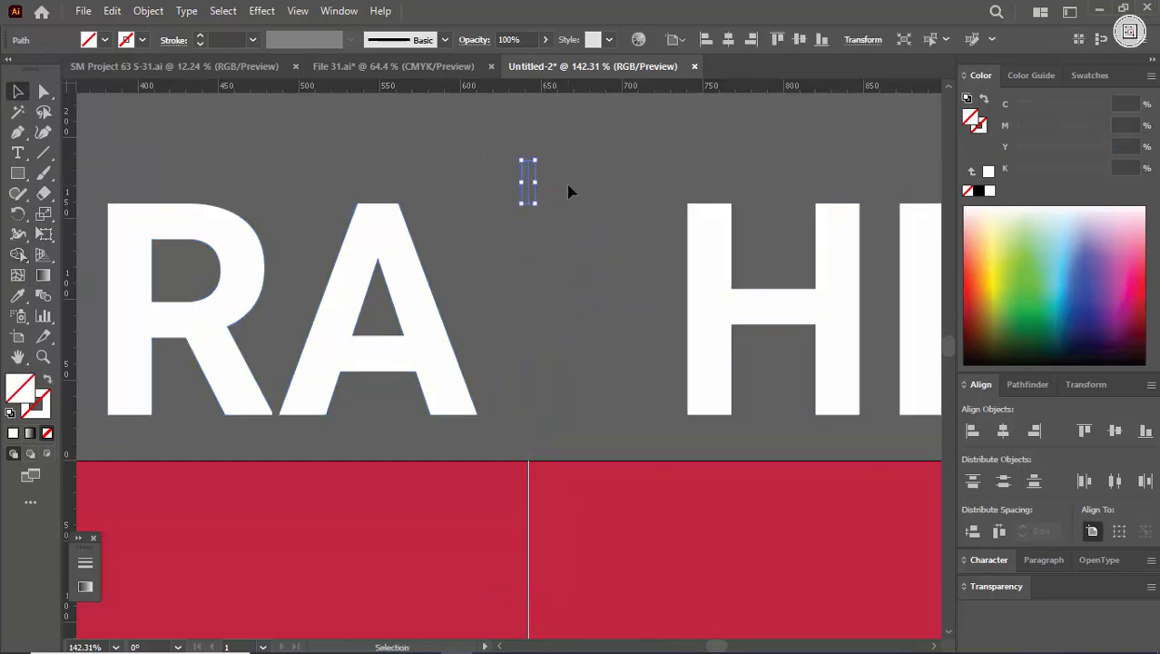
pyautogui.press('Delete')
pyautogui.moveTo(514, 427); pyautogui.dragTo(582, 442)
pyautogui.press('Delete')
# Step: Fill the whole lettering group, including both parts of the P, with white
pyautogui.click(657, 258)
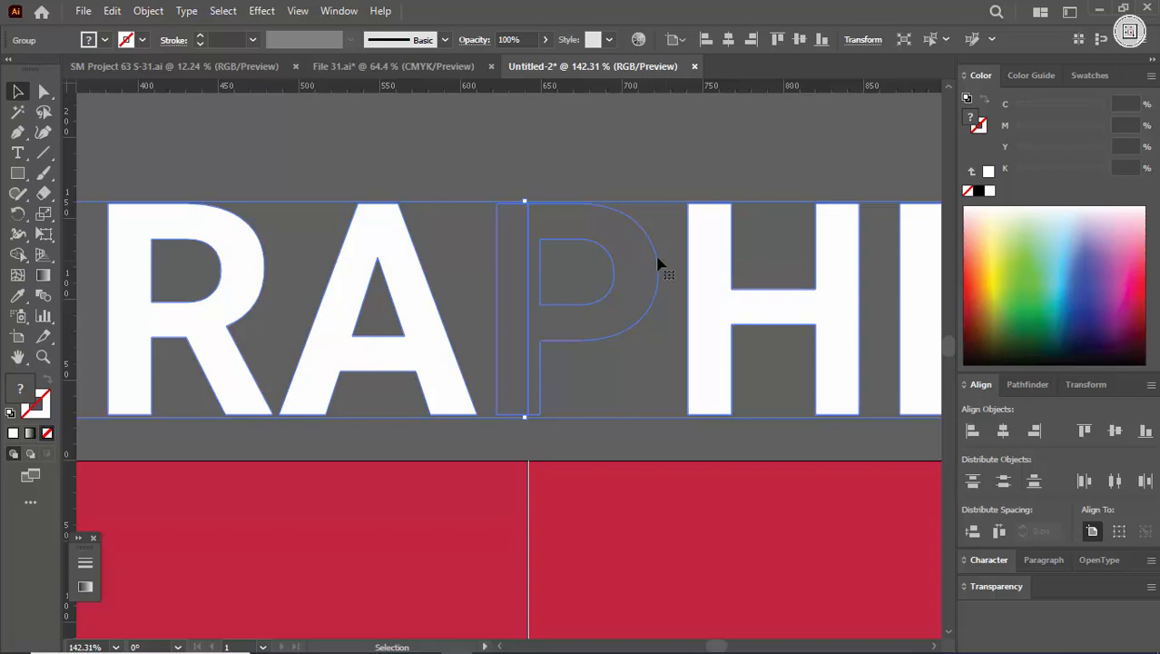
pyautogui.click(990, 192)
pyautogui.click(671, 152)
# Step: Ungroup the lettering and check that the two parts of the P can be selected separately
pyautogui.rightClick(577, 208)
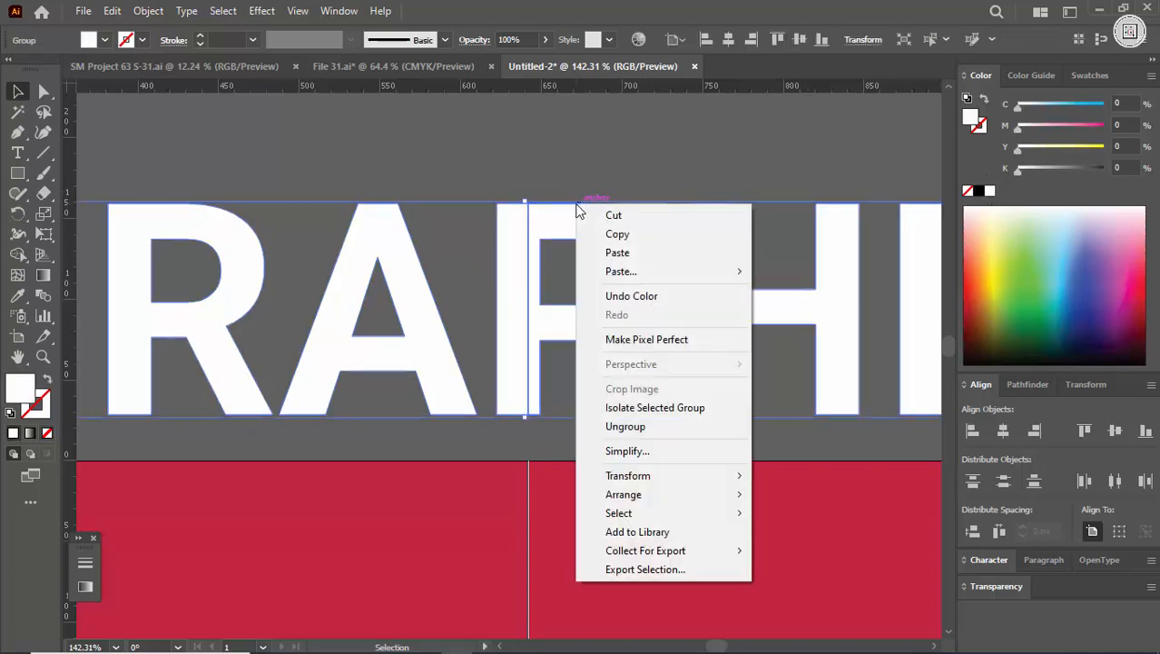
pyautogui.click(628, 427)
pyautogui.click(551, 183)
pyautogui.click(567, 218)
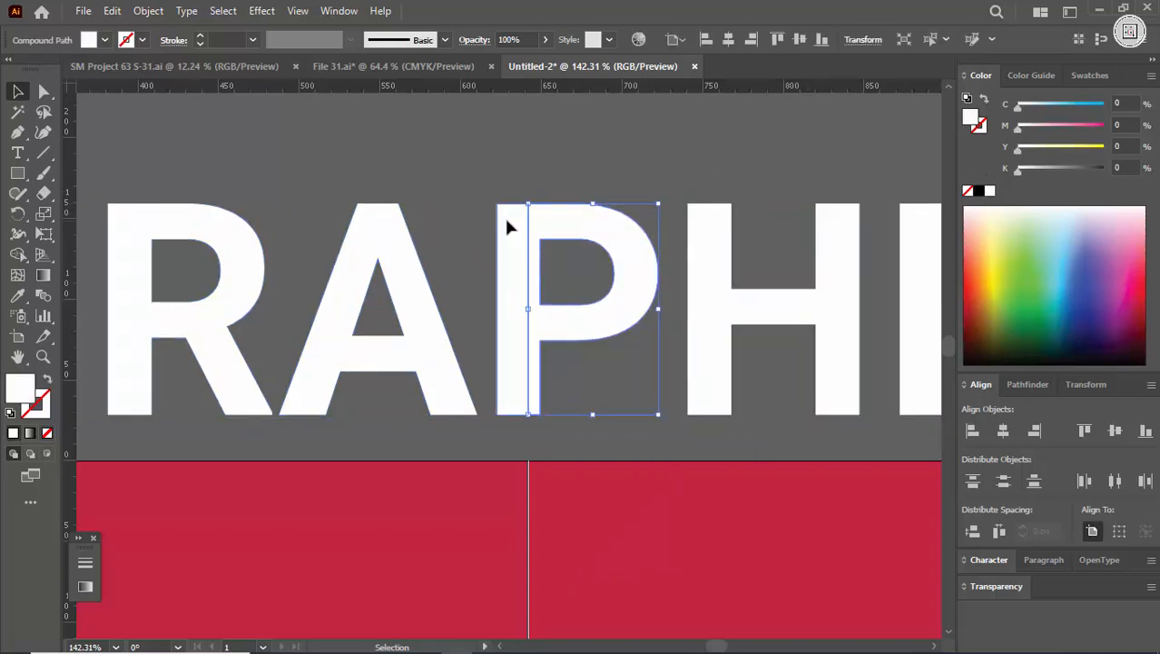
pyautogui.click(507, 220)
pyautogui.click(526, 173)
# Step: Group the letters G, R and A with the left part of the P
pyautogui.hotkey('ctrl', 'space')
pyautogui.moveTo(683, 243); pyautogui.dragTo(585, 288)
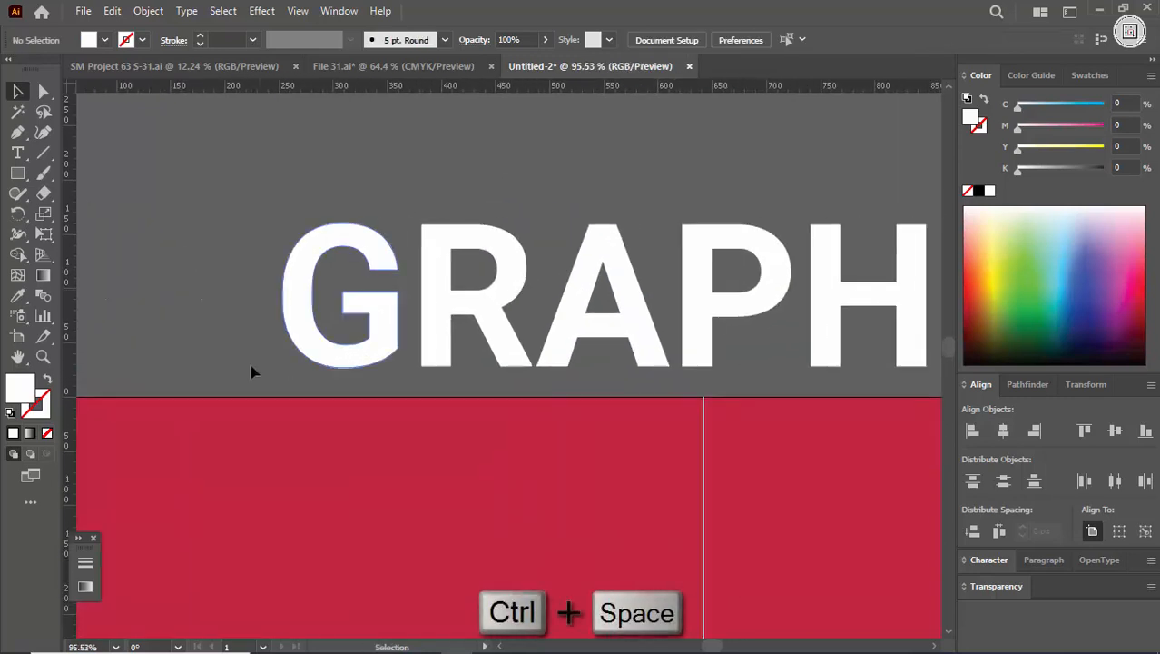
pyautogui.moveTo(699, 397); pyautogui.dragTo(696, 393)
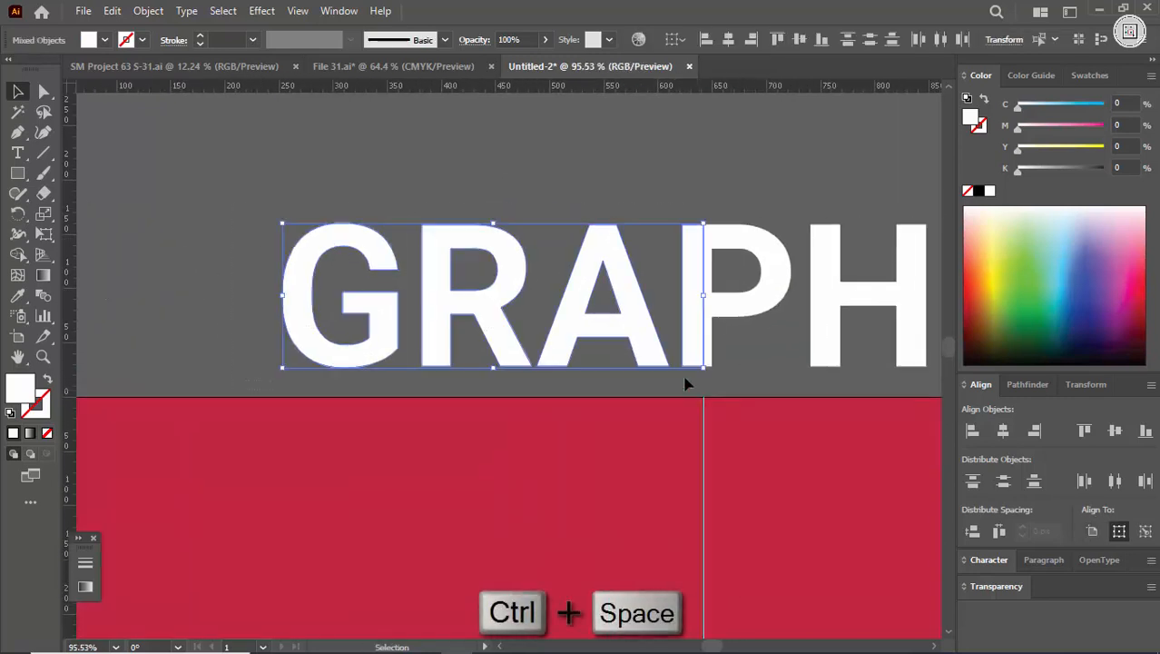
pyautogui.rightClick(611, 302)
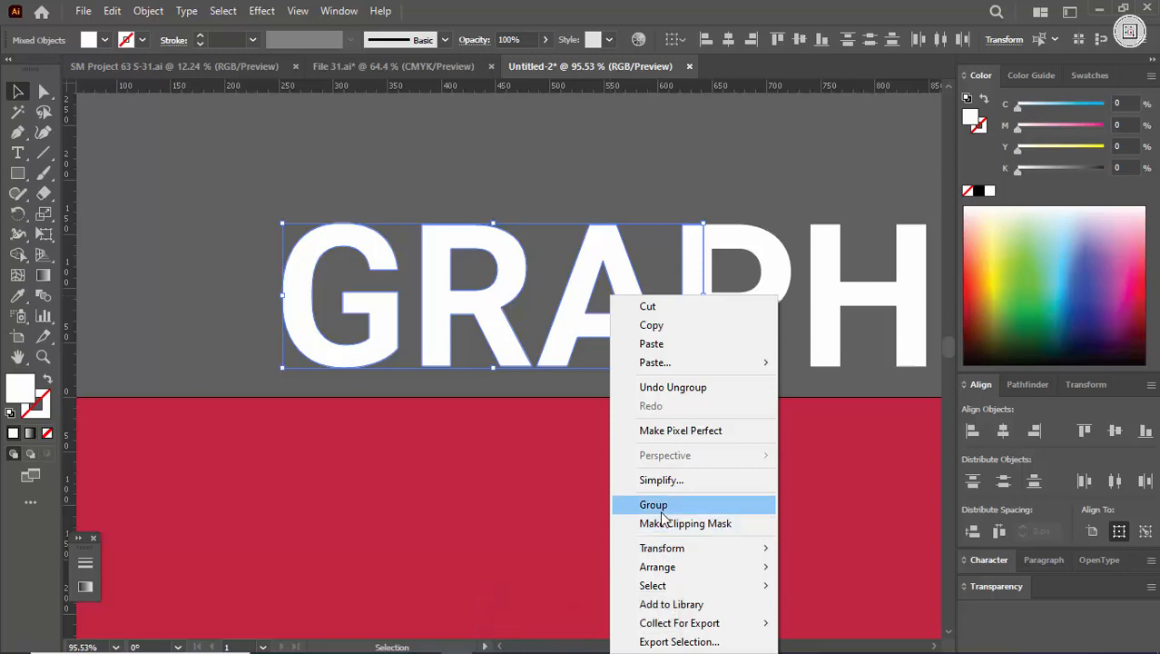
pyautogui.click(662, 512)
pyautogui.click(666, 277)
pyautogui.click(620, 263)
pyautogui.moveTo(685, 260); pyautogui.dragTo(602, 289)
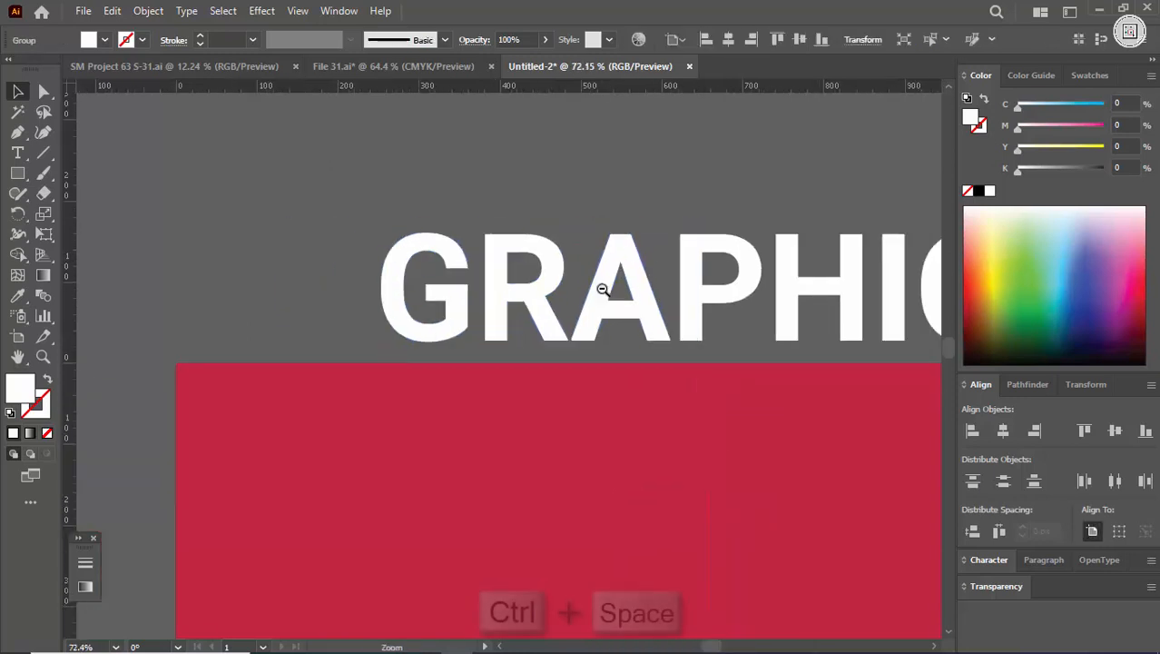
pyautogui.moveTo(860, 274); pyautogui.dragTo(546, 277)
pyautogui.moveTo(546, 278); pyautogui.dragTo(700, 311)
pyautogui.click(310, 186)
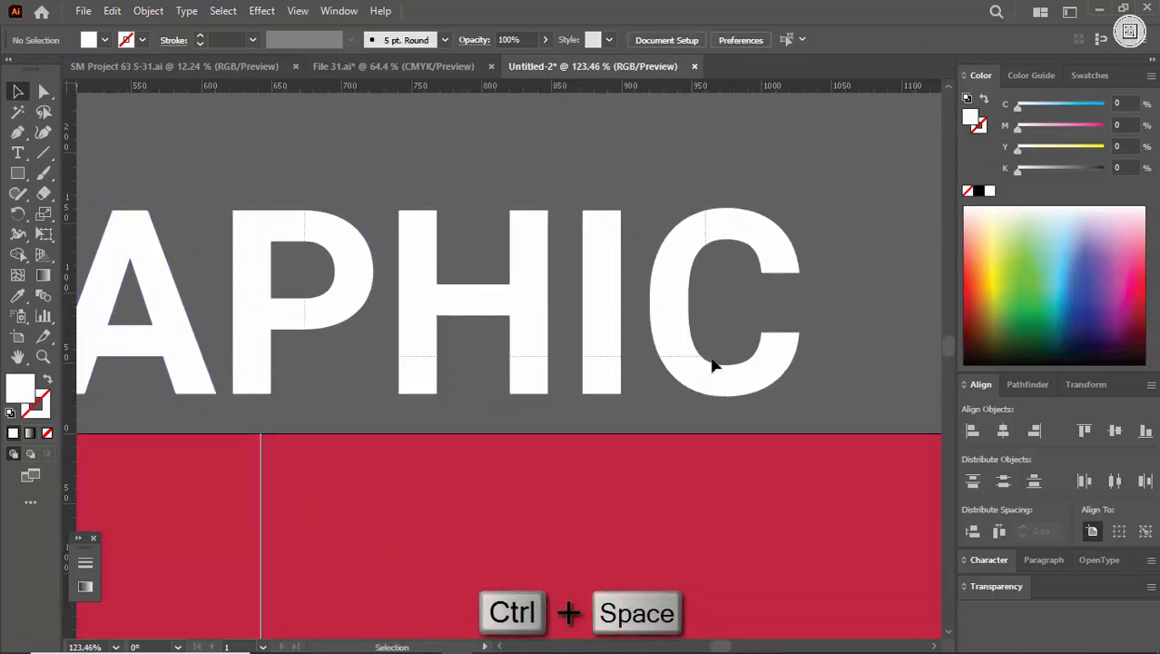
pyautogui.click(449, 353)
pyautogui.rightClick(413, 252)
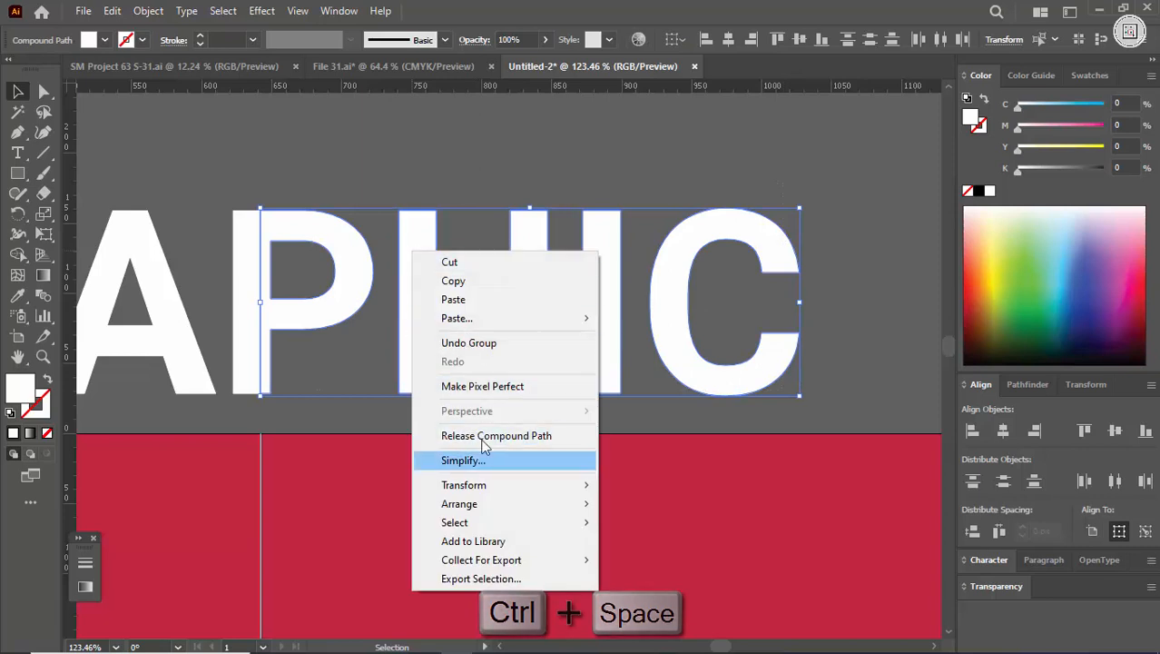
pyautogui.click(363, 204)
pyautogui.click(355, 234)
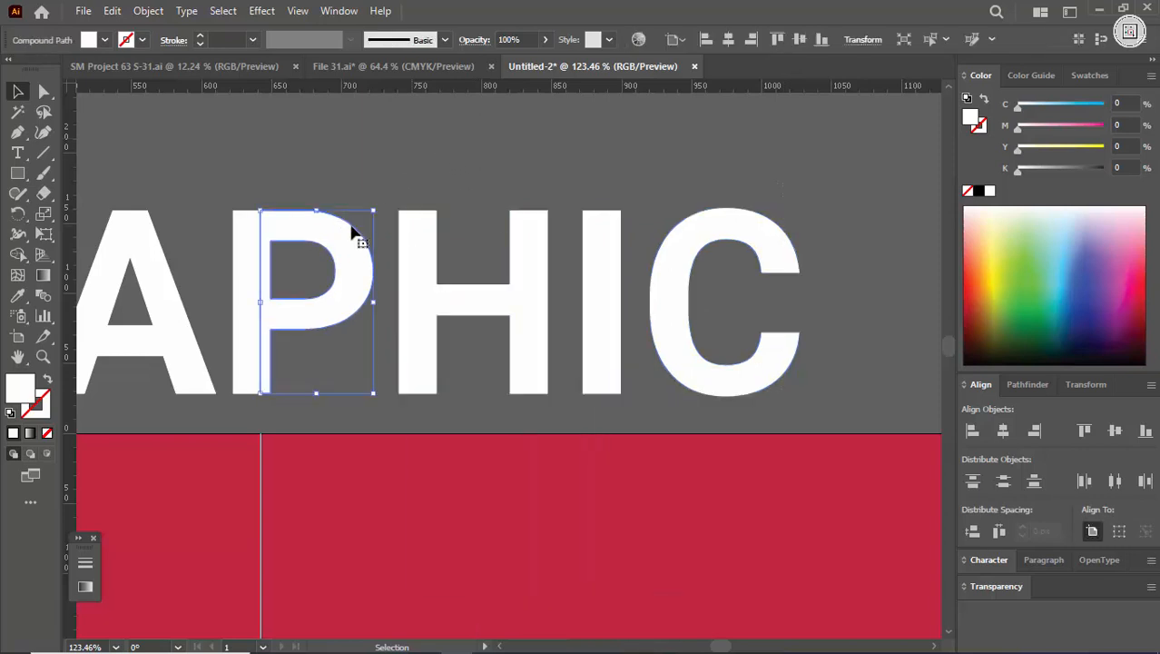
pyautogui.keyDown('shift'); pyautogui.click(413, 252); pyautogui.keyUp('shift')
pyautogui.keyDown('shift'); pyautogui.click(601, 285); pyautogui.keyUp('shift')
pyautogui.keyDown('shift'); pyautogui.click(650, 277); pyautogui.keyUp('shift')
pyautogui.rightClick(608, 249)
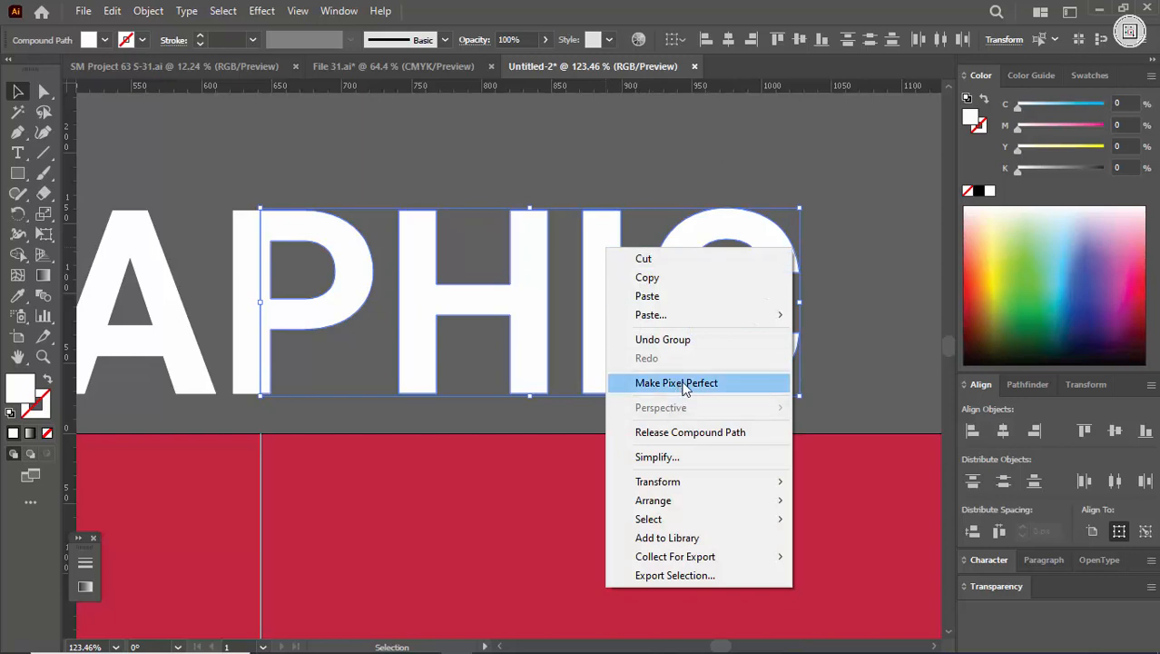
pyautogui.click(620, 163)
# Step: Group the right part of the P with the letters H, I and C
pyautogui.click(771, 368)
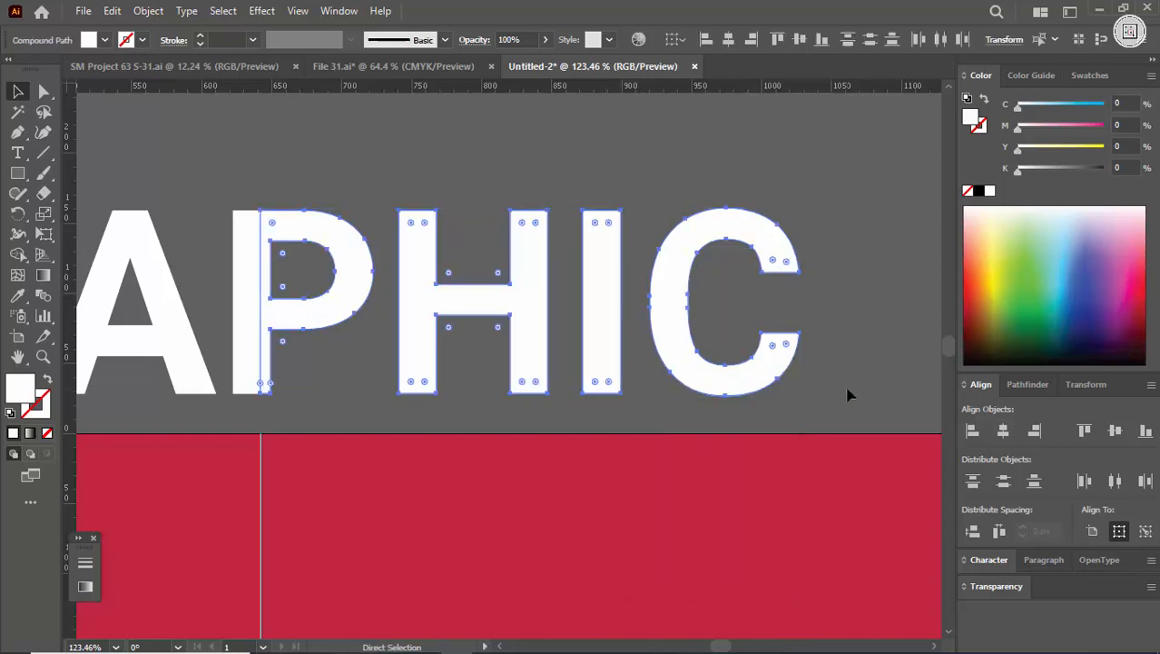
pyautogui.hotkey('ctrl', 'g')
pyautogui.click(567, 177)
# Step: Test the split by moving the two halves of the word separately, and undo the moves
pyautogui.hotkey('ctrl', 'space')
pyautogui.moveTo(670, 240); pyautogui.dragTo(402, 212)
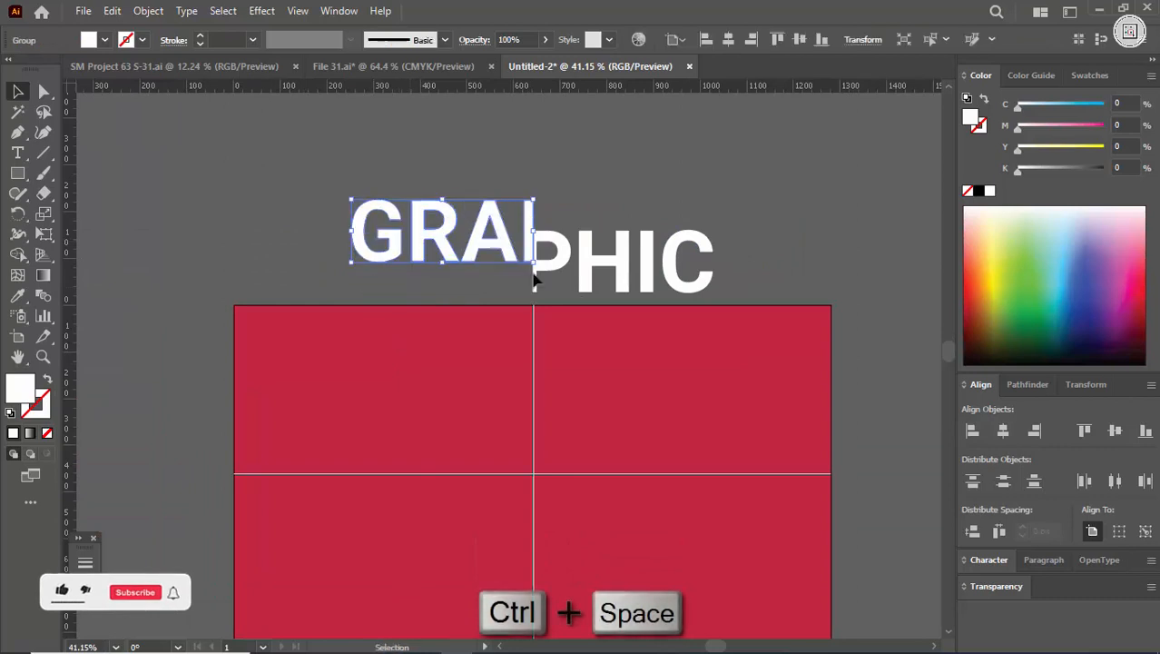
pyautogui.hotkey('ctrl', 'z')
pyautogui.hotkey('ctrl', 'z')
pyautogui.hotkey('ctrl', 'z')
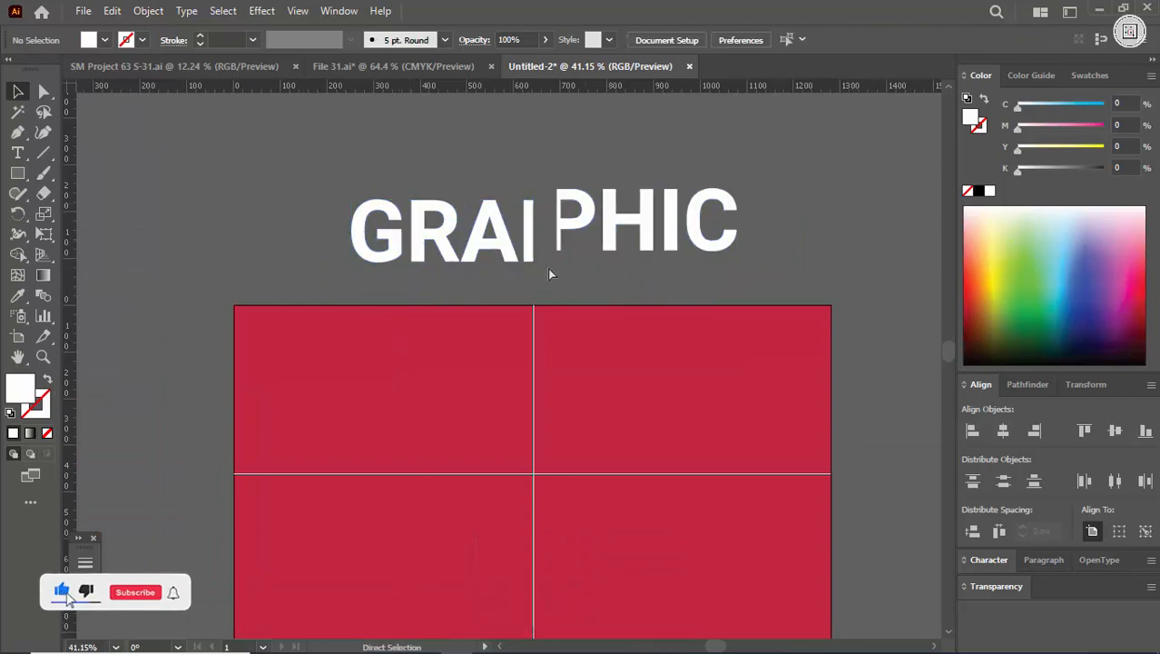
pyautogui.click(601, 215)
# Step: Lock the centre guides on the artboard
pyautogui.hotkey('ctrl', 'space')
pyautogui.moveTo(563, 363); pyautogui.dragTo(544, 396)
pyautogui.rightClick(798, 128)
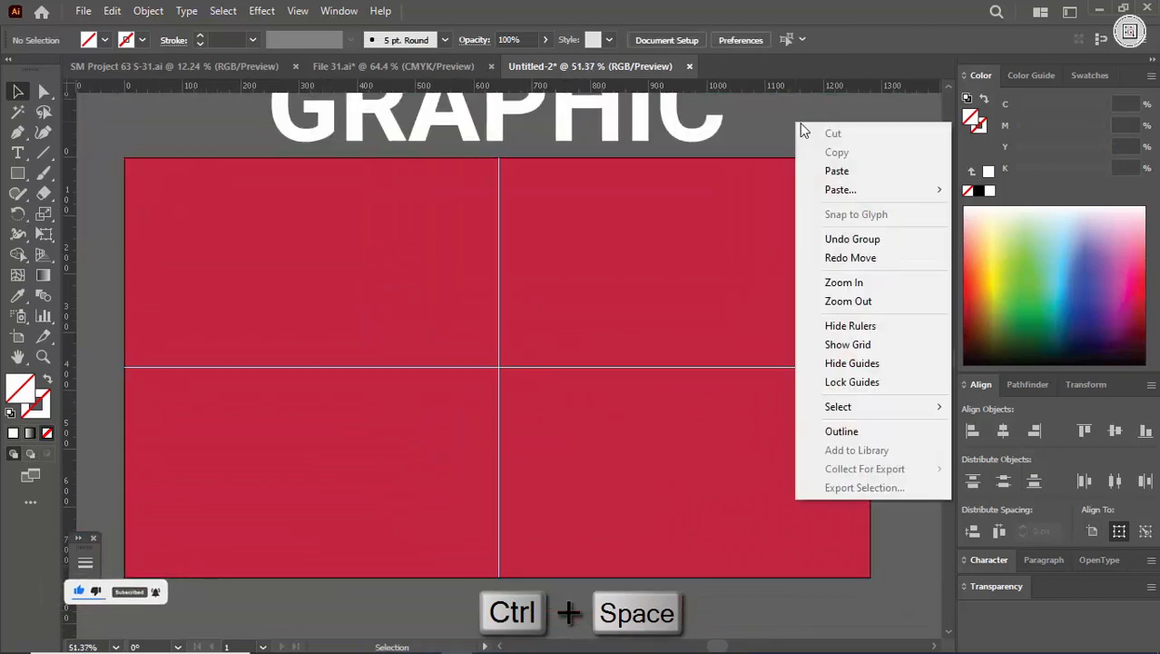
pyautogui.click(854, 381)
# Step: Display the two-point perspective grid on the artboard with the Perspective Grid tool
pyautogui.hotkey('ctrl', 'space')
pyautogui.moveTo(606, 325); pyautogui.dragTo(579, 297)
pyautogui.moveTo(579, 298); pyautogui.dragTo(620, 337)
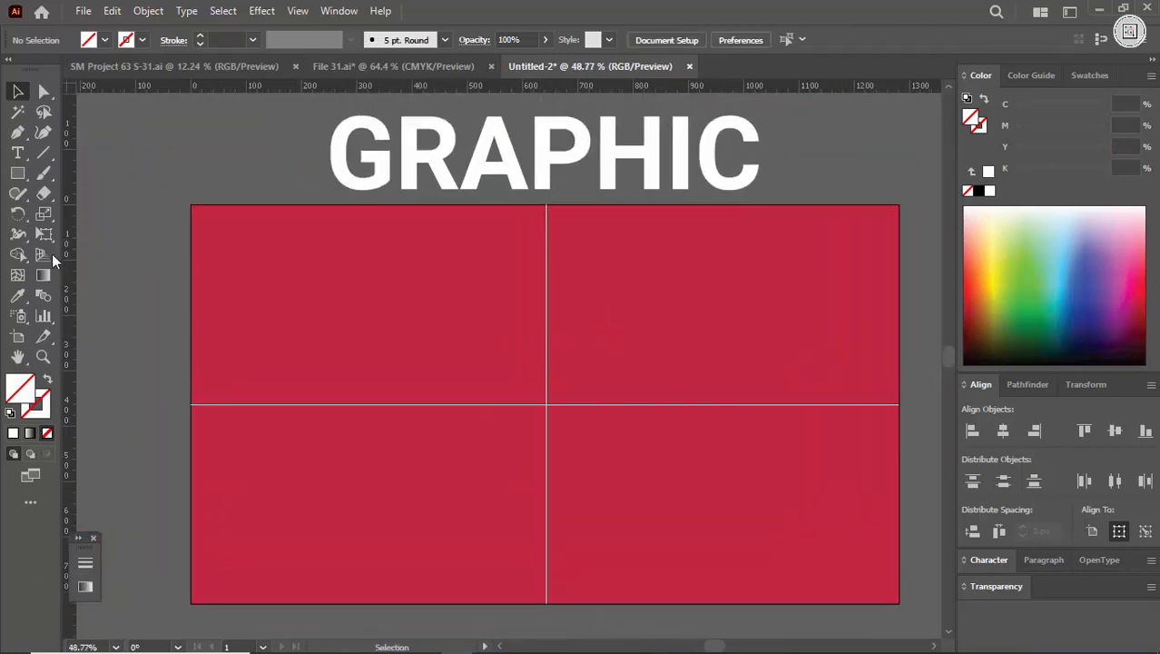
pyautogui.click(47, 260)
pyautogui.click(96, 255)
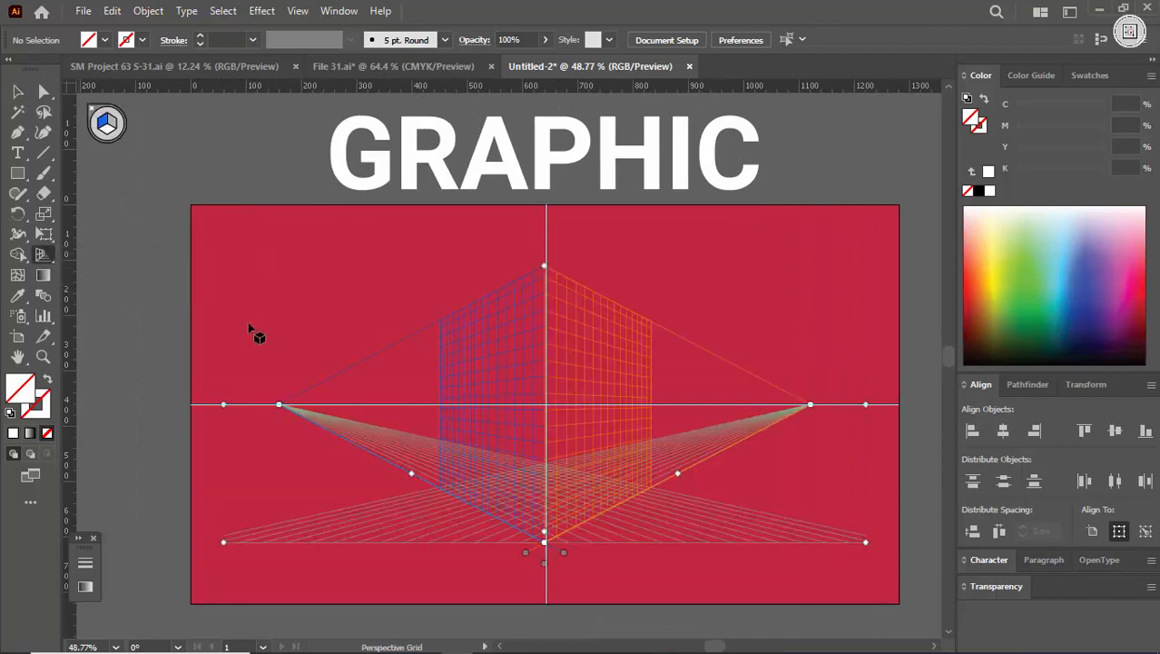
# Step: Move the perspective grid's right vanishing point to the artboard's right edge
pyautogui.hotkey('ctrl', 'space')
pyautogui.moveTo(728, 410); pyautogui.dragTo(863, 416)
pyautogui.moveTo(863, 416); pyautogui.dragTo(900, 392)
pyautogui.hotkey('ctrl', 'space')
pyautogui.moveTo(857, 365); pyautogui.dragTo(753, 392)
# Step: Move the perspective grid's left vanishing point to the artboard's left edge
pyautogui.moveTo(172, 386); pyautogui.dragTo(199, 392)
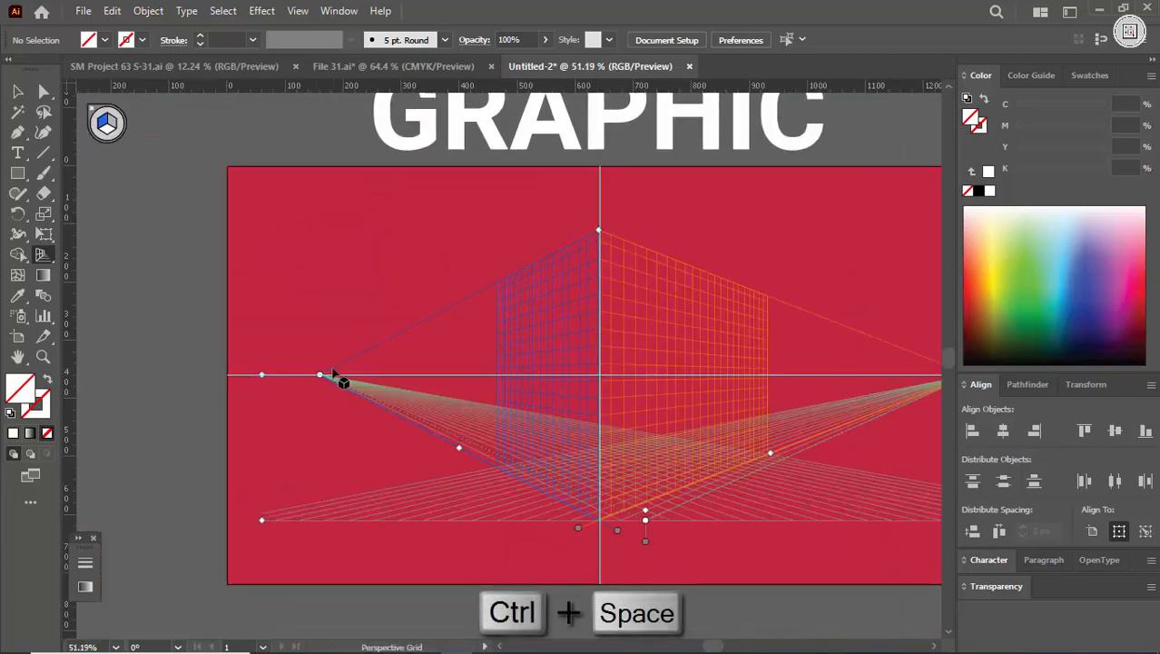
pyautogui.moveTo(319, 377); pyautogui.dragTo(228, 379)
pyautogui.hotkey('ctrl', 'space')
pyautogui.moveTo(432, 363); pyautogui.dragTo(342, 368)
# Step: Raise the perspective grid's vertical extent to the artboard's top edge
pyautogui.press('space')
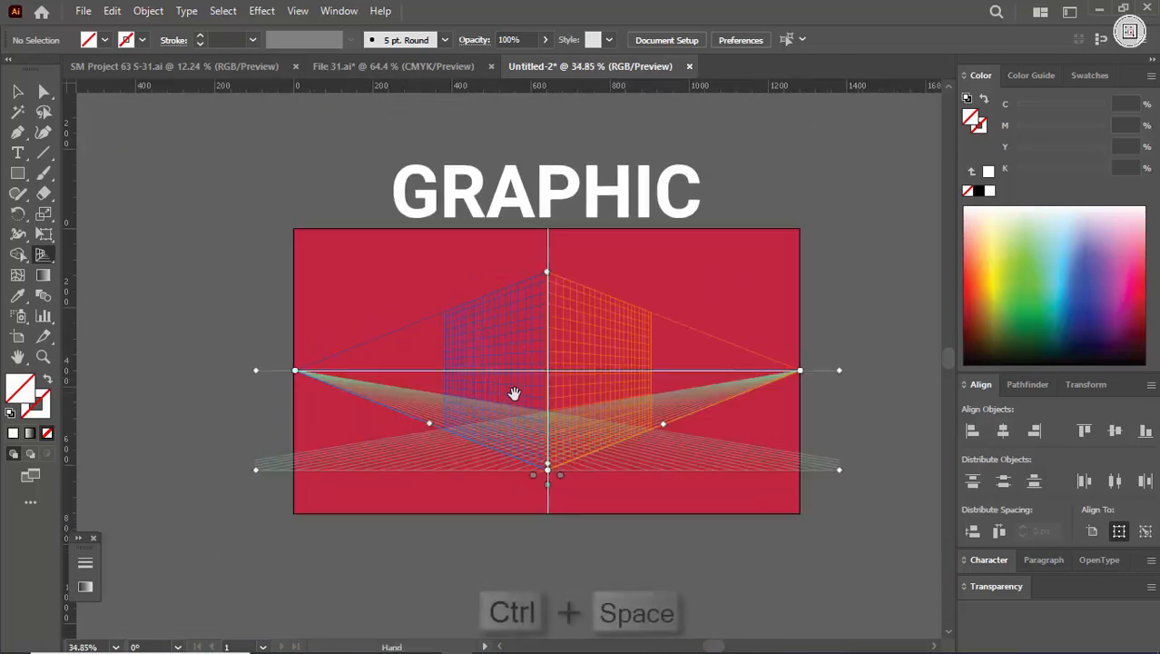
pyautogui.moveTo(513, 394); pyautogui.dragTo(449, 381)
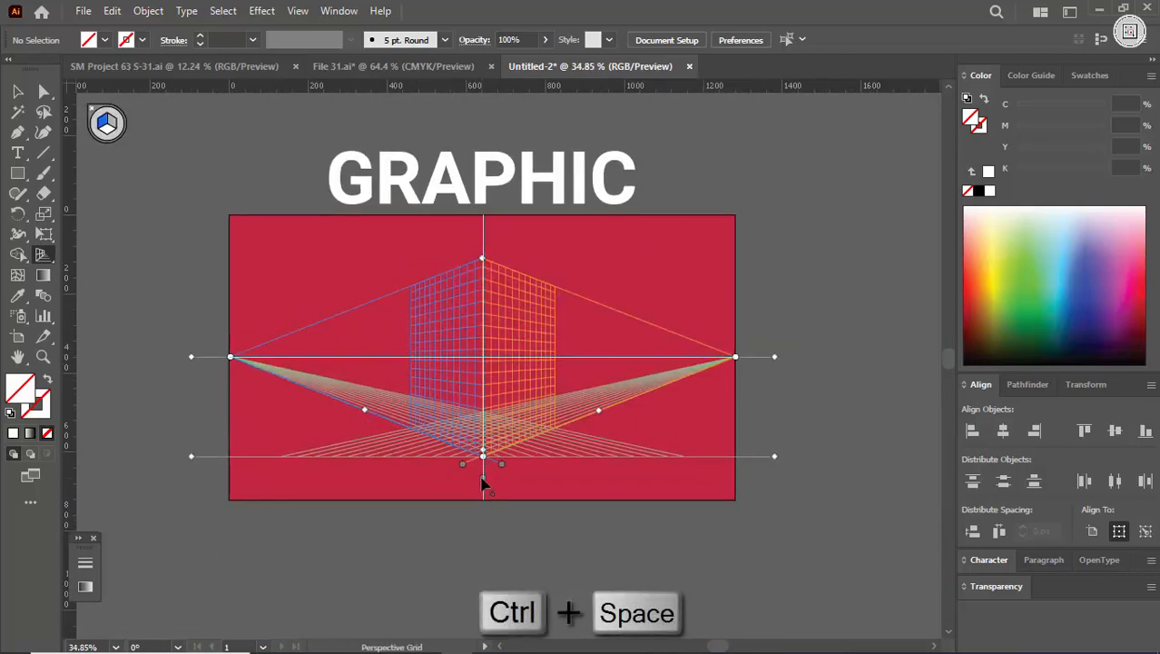
pyautogui.moveTo(482, 262); pyautogui.dragTo(483, 223)
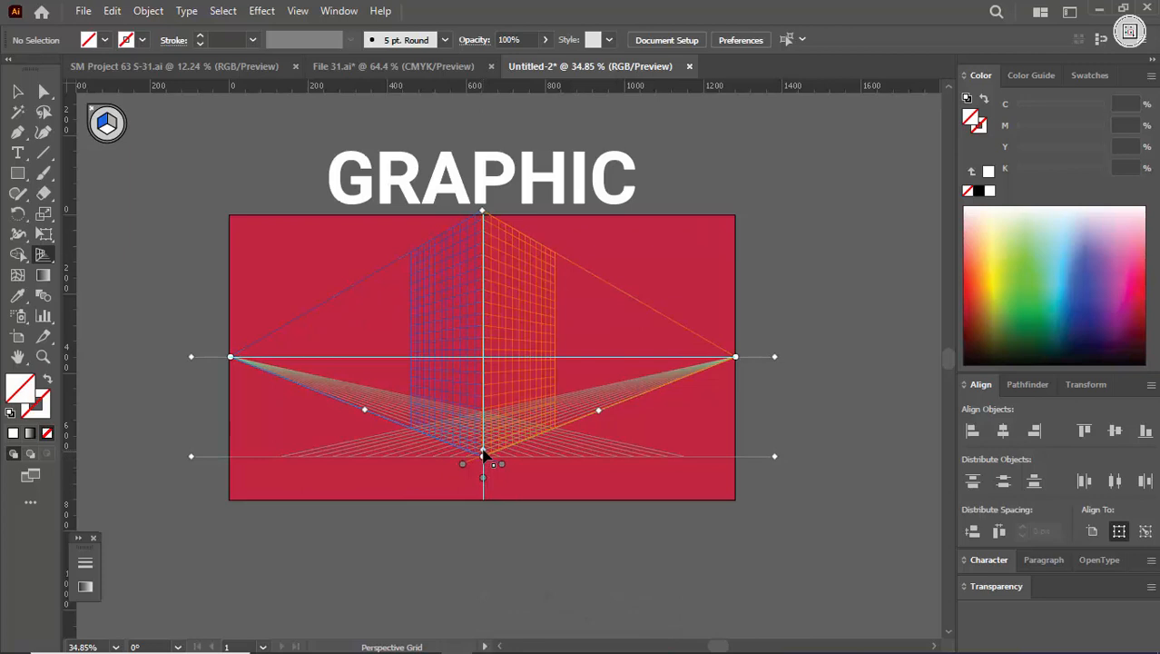
# Step: Try to lower the perspective grid's horizontal plane to the artboard's bottom edge, and undo the change
pyautogui.keyDown('ctrl'); pyautogui.click(452, 530); pyautogui.keyUp('ctrl')
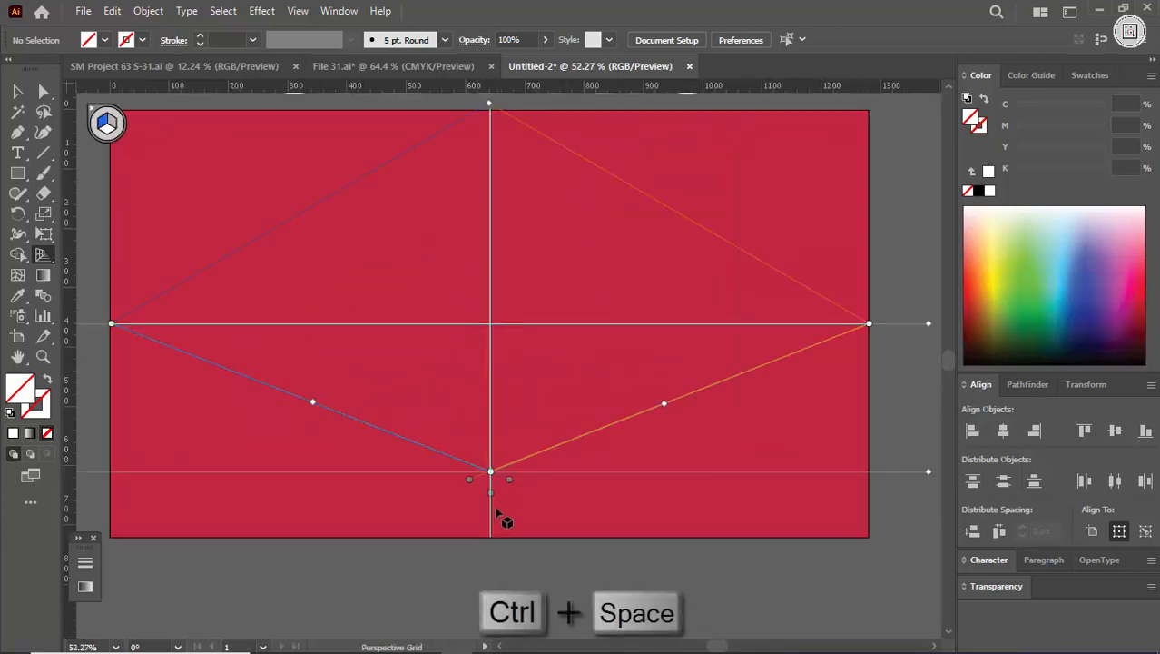
pyautogui.moveTo(492, 500); pyautogui.dragTo(493, 555)
pyautogui.moveTo(587, 380); pyautogui.dragTo(486, 409)
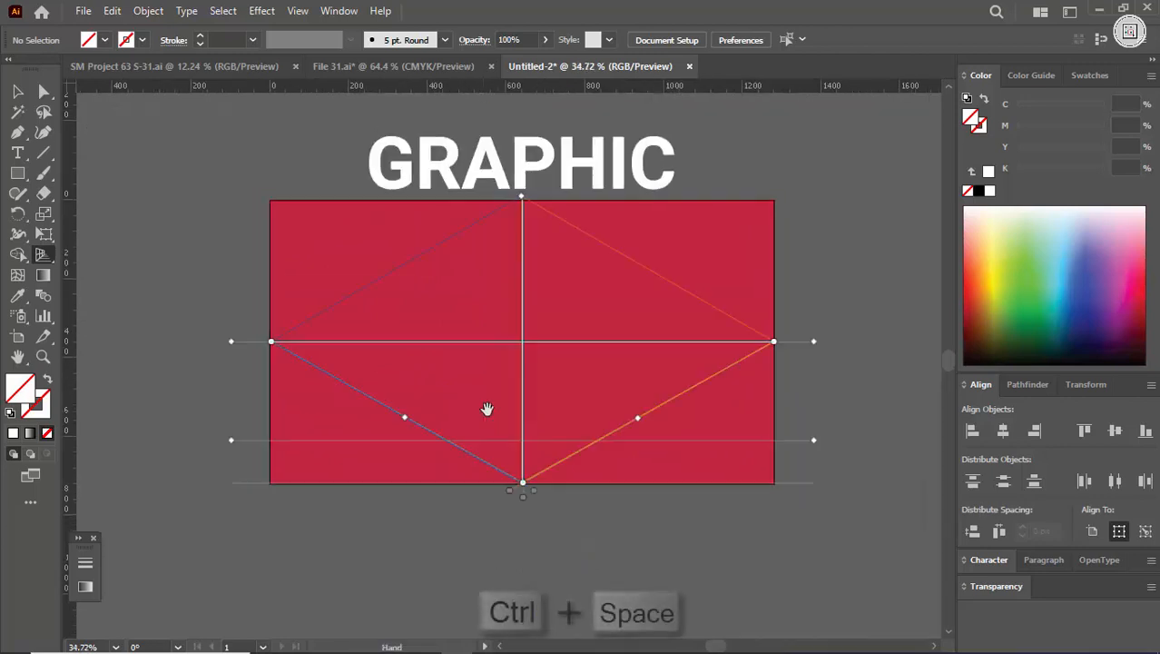
pyautogui.press('v')
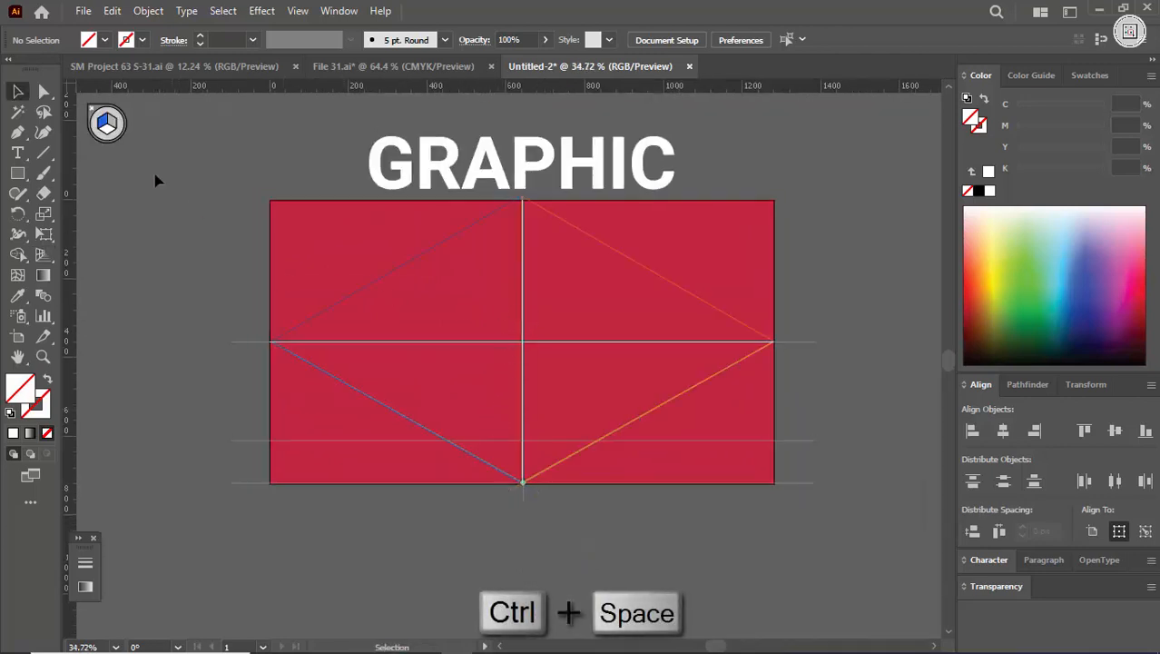
pyautogui.click(43, 254)
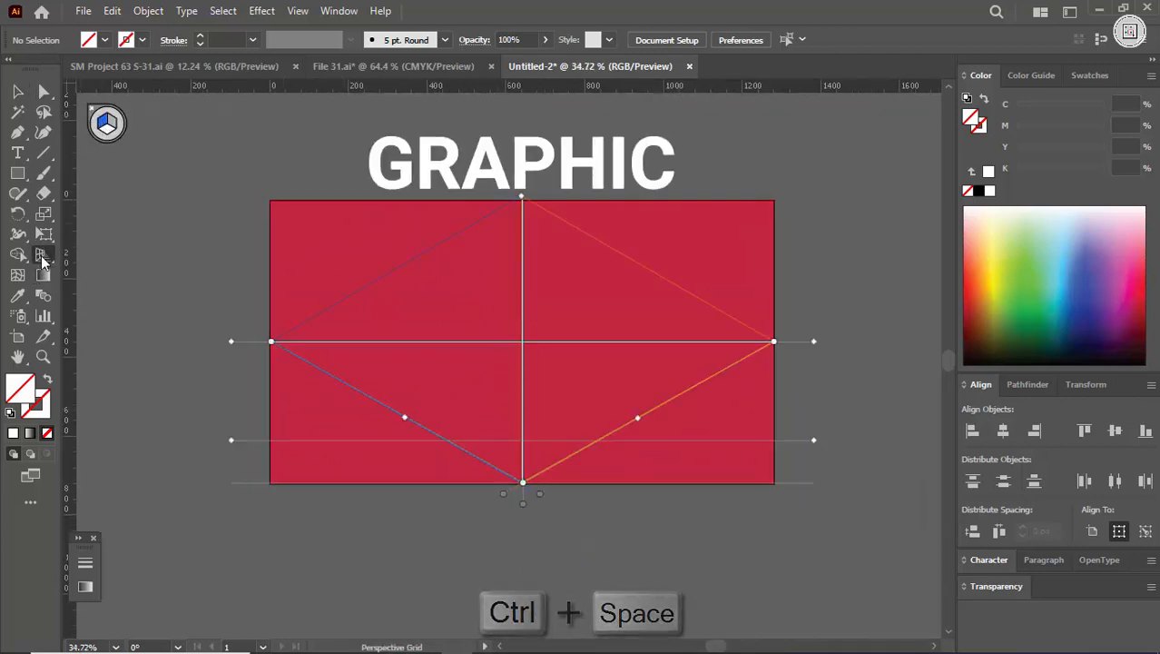
pyautogui.hotkey('ctrl', 'z')
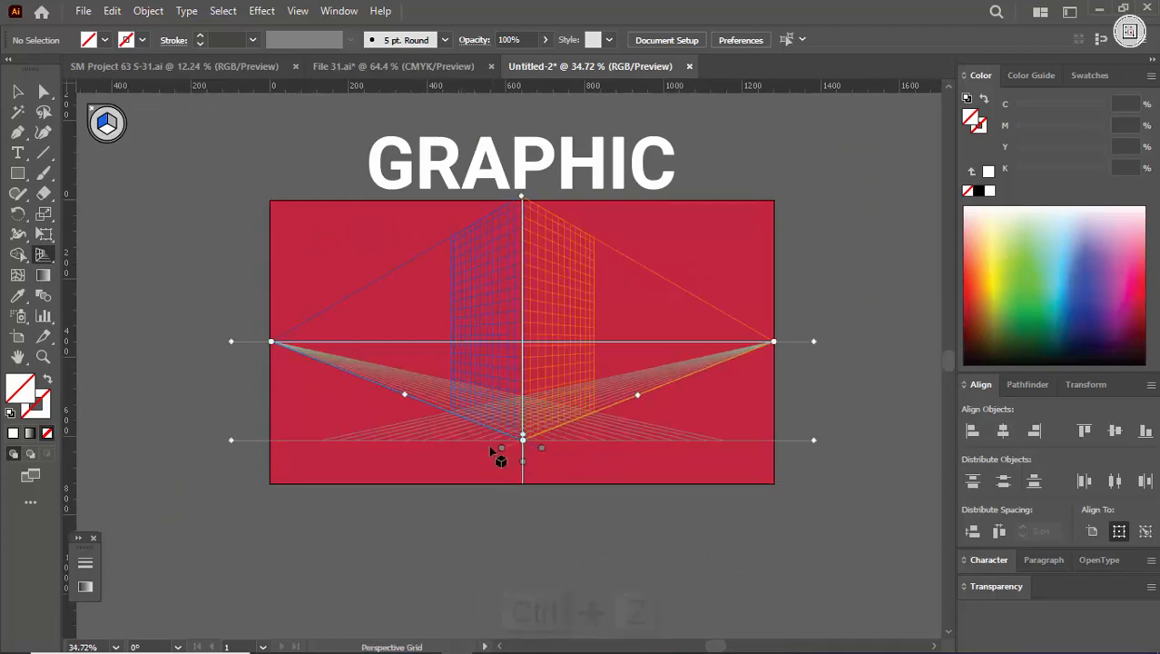
# Step: Lower the perspective grid's horizontal plane so its bottom corner meets the vertical guide at the artboard's bottom edge
pyautogui.moveTo(498, 456); pyautogui.dragTo(613, 487)
pyautogui.moveTo(542, 462); pyautogui.dragTo(540, 531)
pyautogui.moveTo(613, 398); pyautogui.dragTo(495, 411)
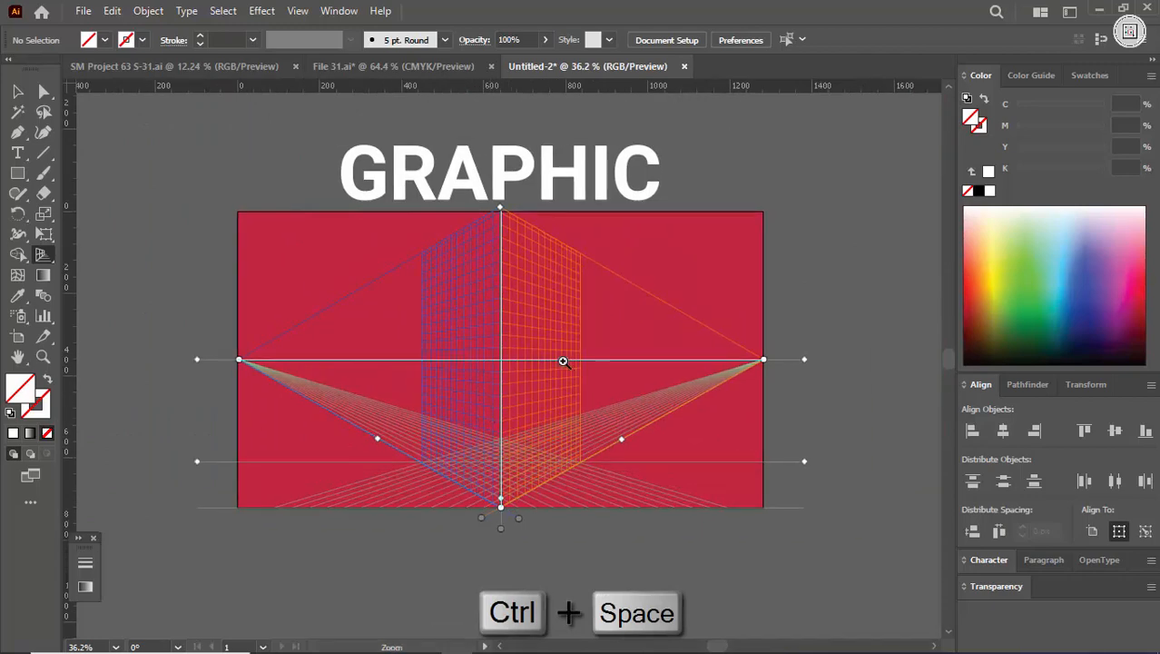
# Step: Attach the title's left half (GRA) to the left perspective plane and move it against the centre line, over the horizontal centre guide
pyautogui.moveTo(563, 360); pyautogui.dragTo(534, 349)
pyautogui.moveTo(518, 300); pyautogui.dragTo(543, 317)
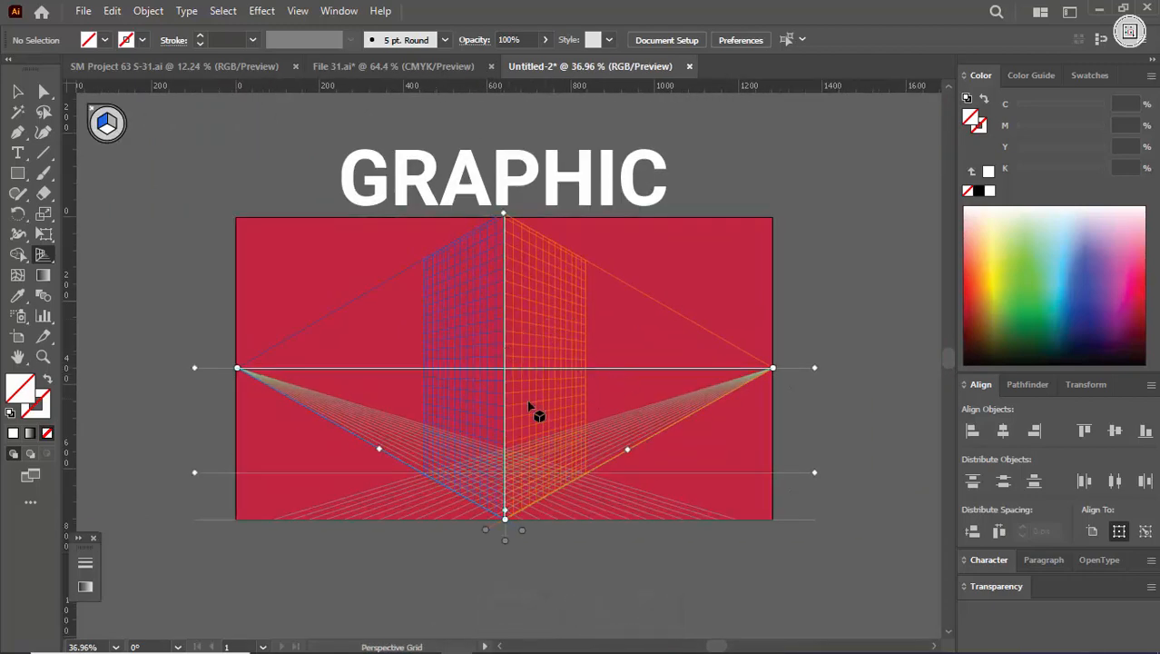
pyautogui.moveTo(44, 254); pyautogui.dragTo(98, 266)
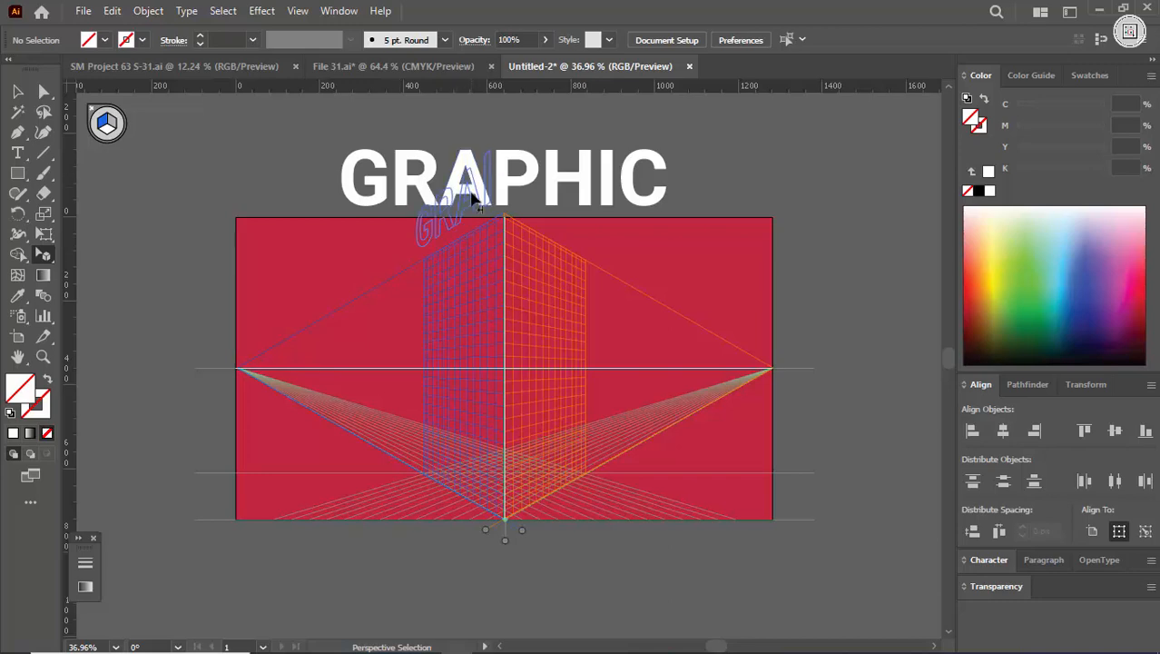
pyautogui.moveTo(470, 193); pyautogui.dragTo(463, 337)
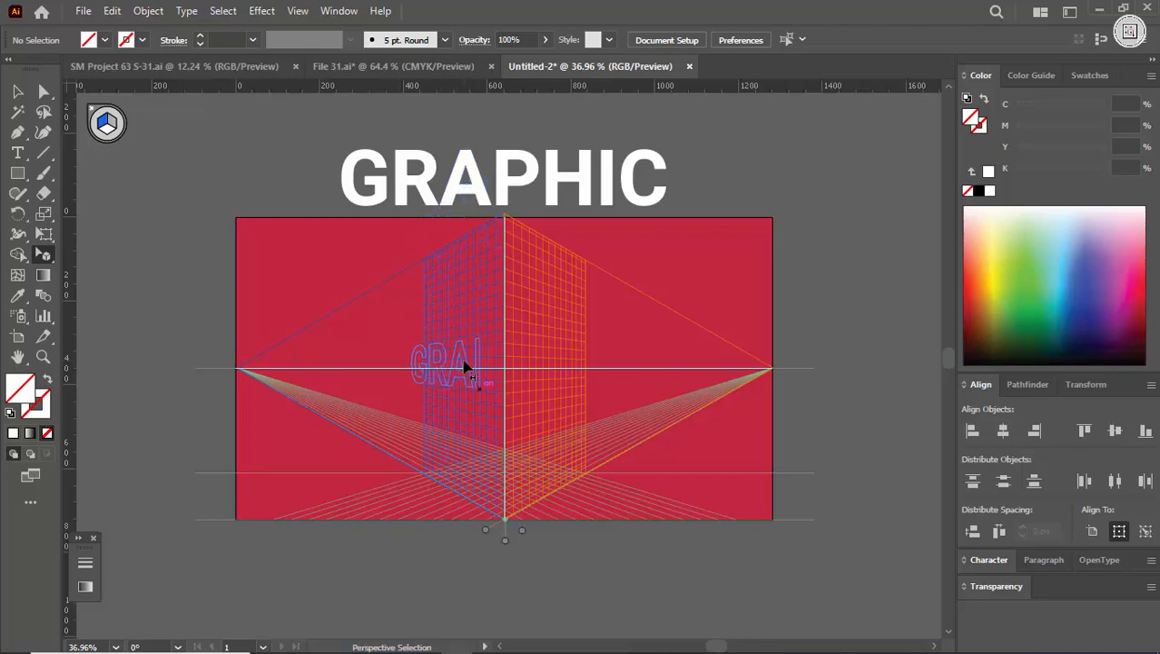
pyautogui.moveTo(464, 367); pyautogui.dragTo(610, 400)
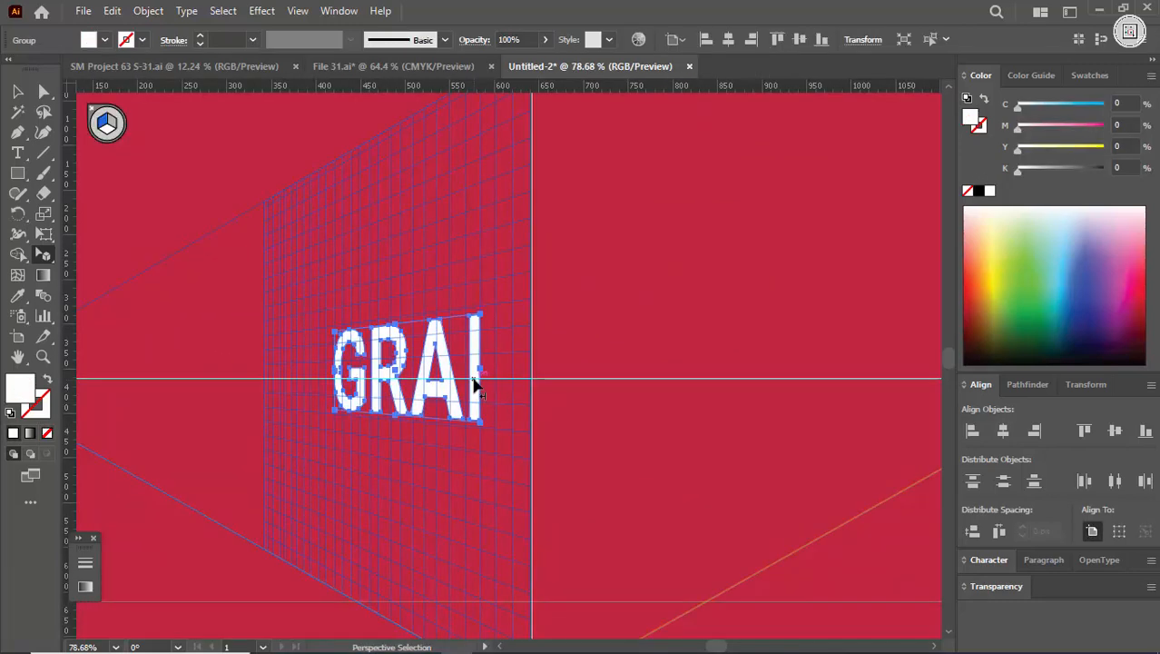
pyautogui.moveTo(522, 392); pyautogui.dragTo(400, 401)
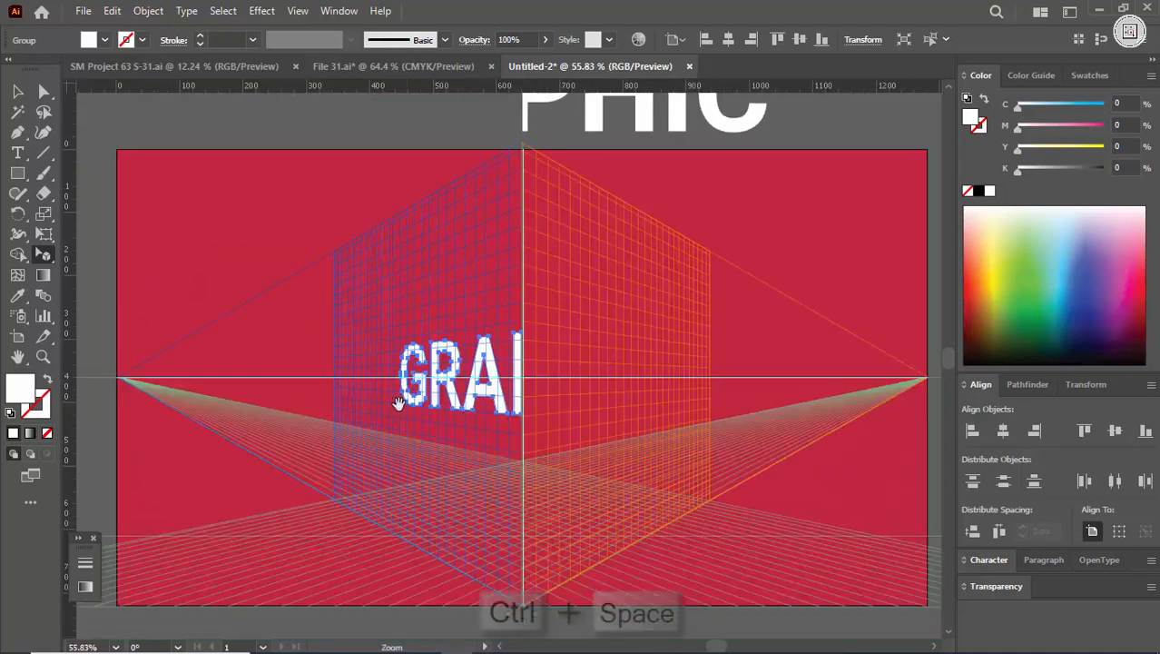
# Step: Line up the left half's inner edge with the vertical centre line of the perspective grid
pyautogui.moveTo(458, 377); pyautogui.dragTo(362, 425)
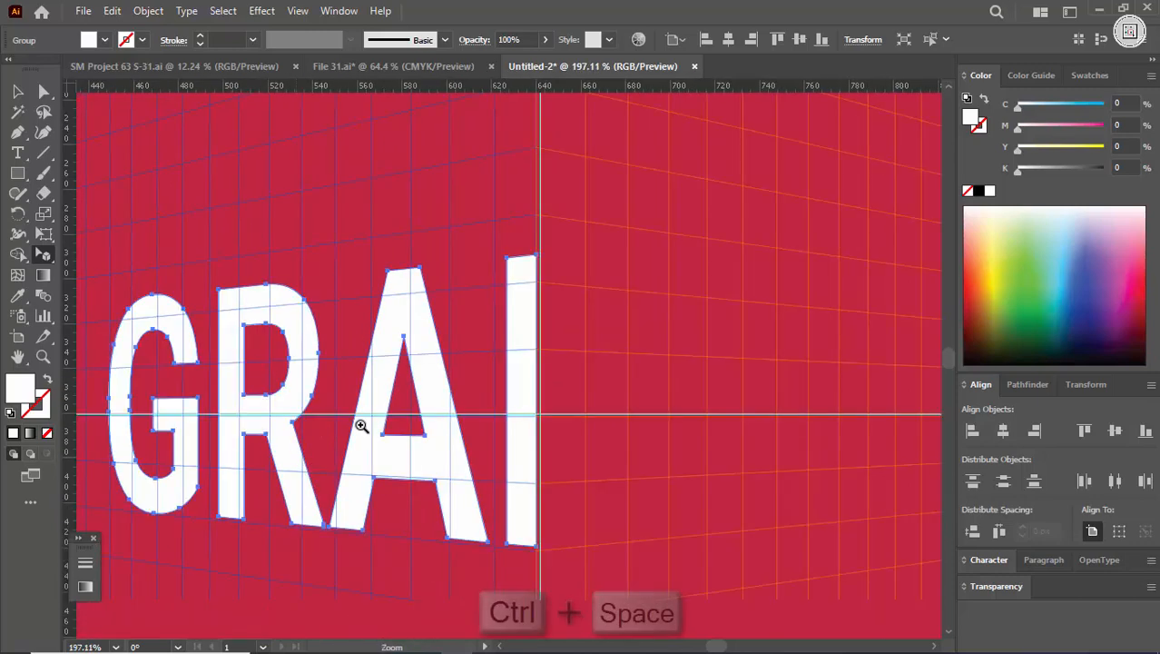
pyautogui.moveTo(531, 295); pyautogui.dragTo(450, 328)
pyautogui.moveTo(523, 329); pyautogui.dragTo(458, 368)
pyautogui.moveTo(506, 400); pyautogui.dragTo(674, 493)
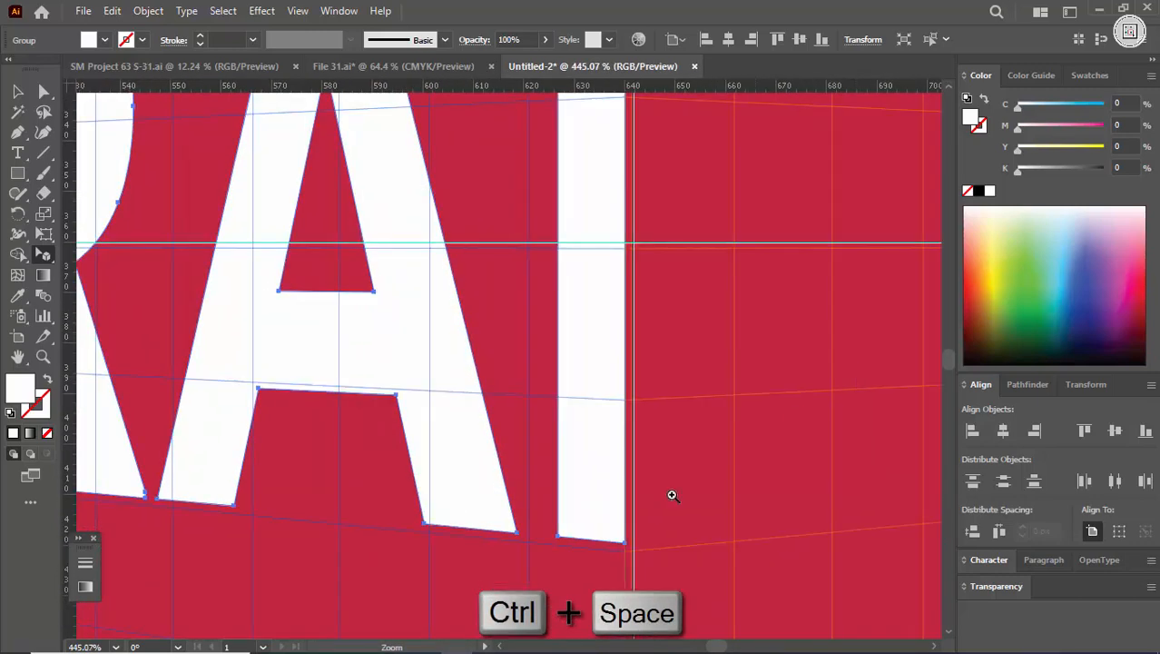
pyautogui.moveTo(600, 561); pyautogui.dragTo(822, 486)
pyautogui.moveTo(661, 400); pyautogui.dragTo(603, 425)
pyautogui.moveTo(634, 405); pyautogui.dragTo(706, 419)
pyautogui.moveTo(697, 377); pyautogui.dragTo(345, 484)
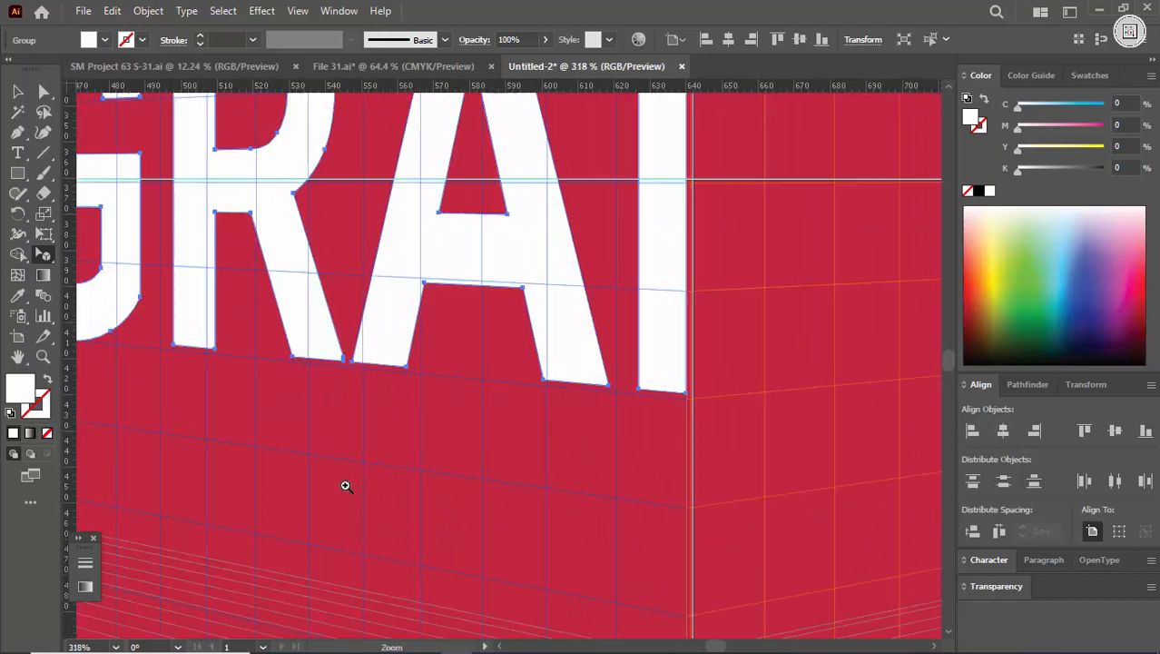
pyautogui.moveTo(633, 344); pyautogui.dragTo(454, 422)
pyautogui.moveTo(645, 304); pyautogui.dragTo(489, 370)
pyautogui.moveTo(600, 318); pyautogui.dragTo(523, 350)
# Step: Attach the title's right half (PHIC) to the right perspective plane and join it to the left half at the centre line
pyautogui.moveTo(553, 242); pyautogui.dragTo(500, 266)
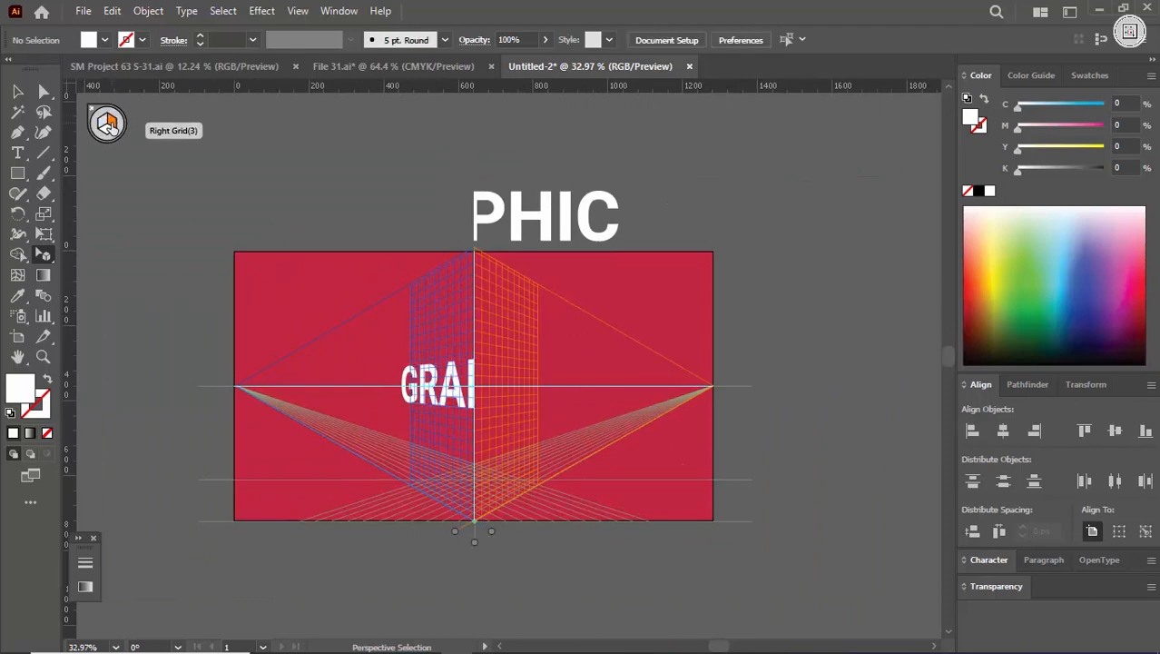
pyautogui.moveTo(512, 316); pyautogui.dragTo(627, 409)
pyautogui.moveTo(482, 264); pyautogui.dragTo(629, 336)
pyautogui.moveTo(525, 213); pyautogui.dragTo(242, 306)
pyautogui.moveTo(511, 311); pyautogui.dragTo(273, 317)
pyautogui.moveTo(522, 330); pyautogui.dragTo(461, 329)
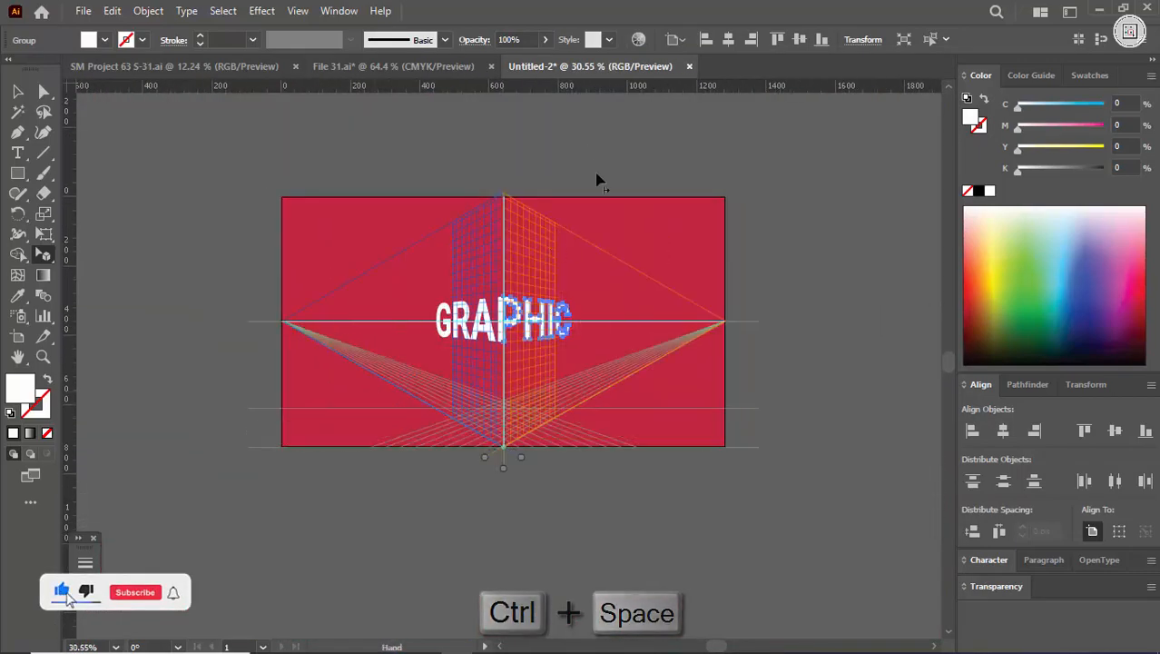
pyautogui.click(599, 180)
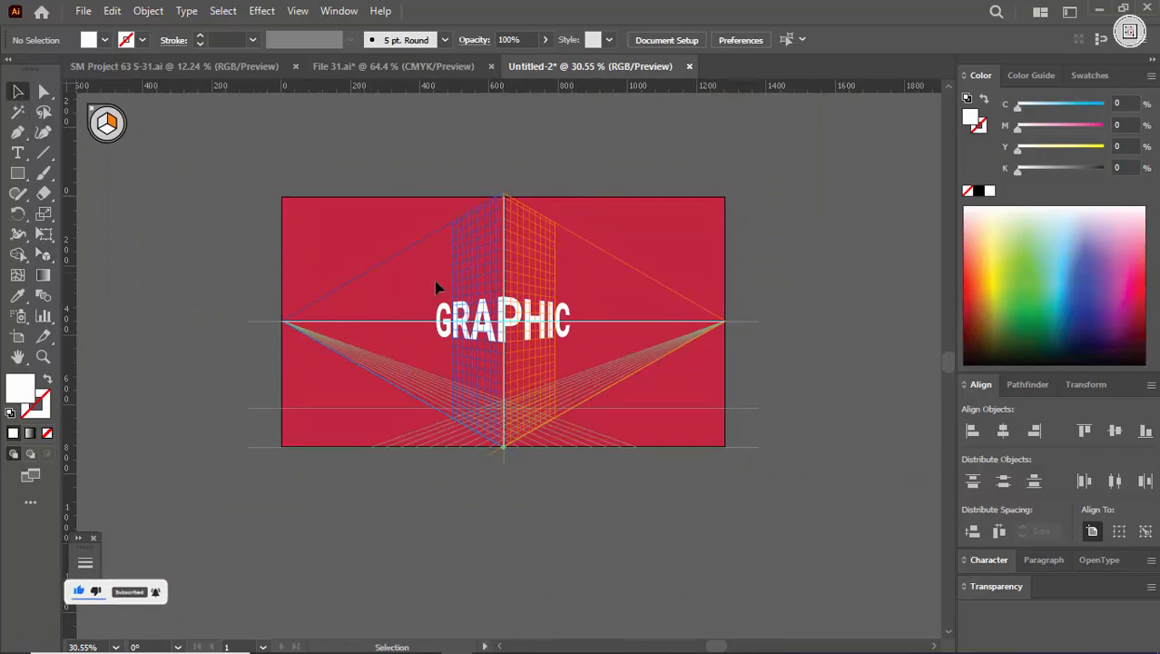
# Step: Try to scale both title halves together from the centre to about 759 px wide, and undo the change
pyautogui.moveTo(435, 281); pyautogui.dragTo(576, 367)
pyautogui.moveTo(541, 316); pyautogui.dragTo(660, 380)
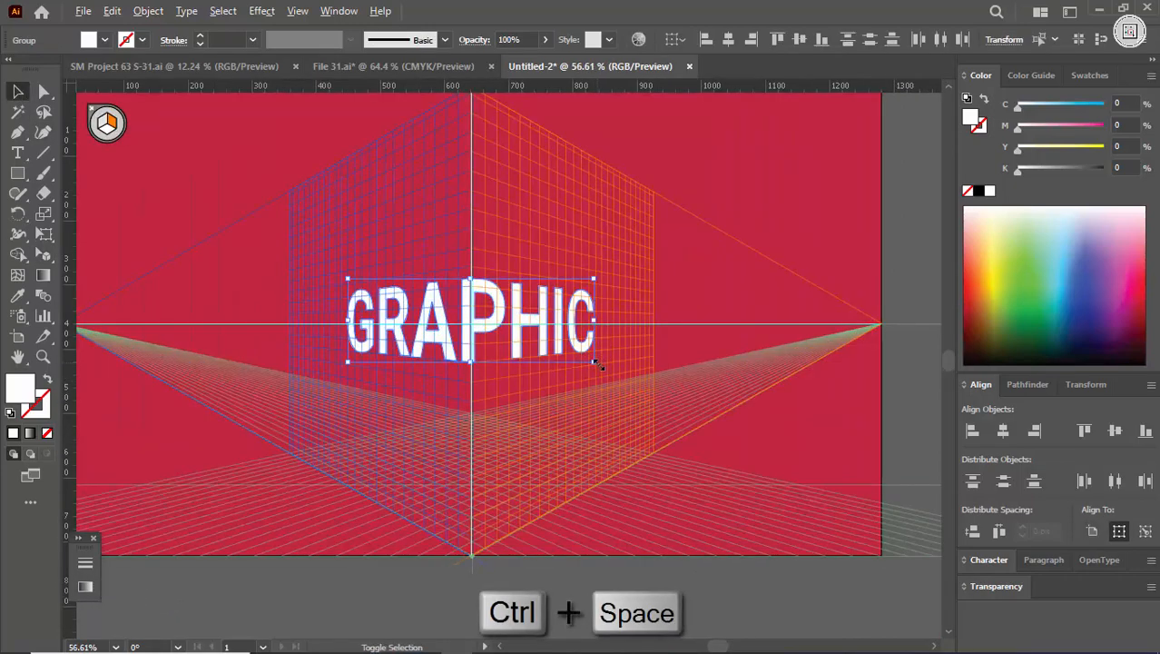
pyautogui.moveTo(596, 362); pyautogui.dragTo(717, 416)
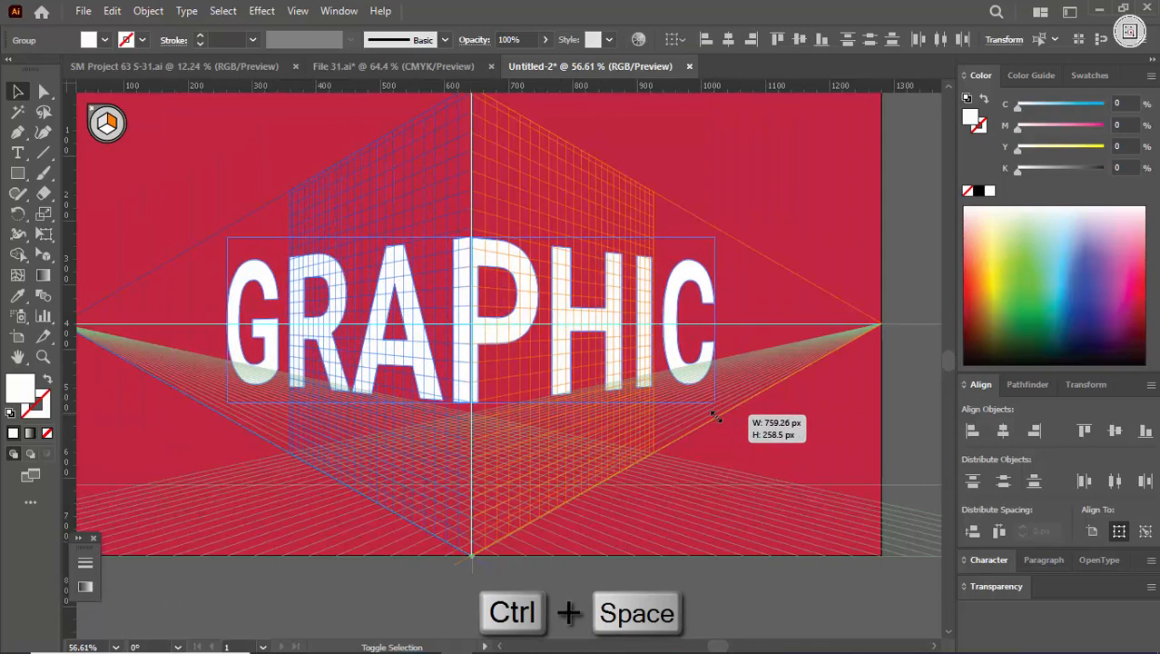
pyautogui.click(770, 216)
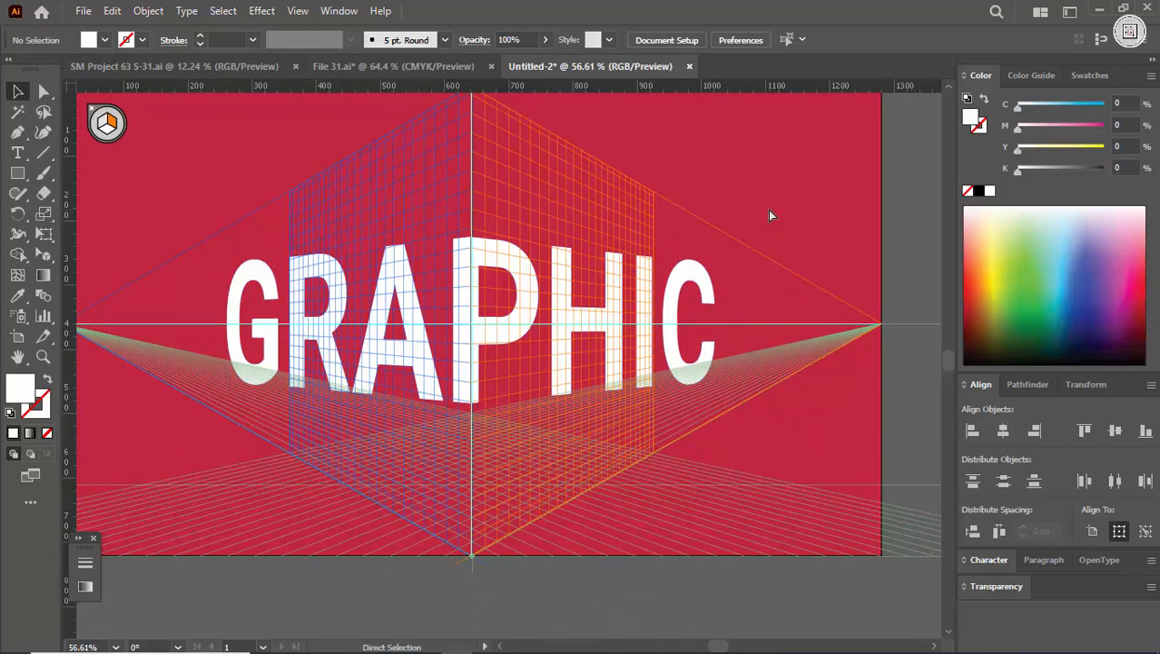
pyautogui.hotkey('ctrl', 'z')
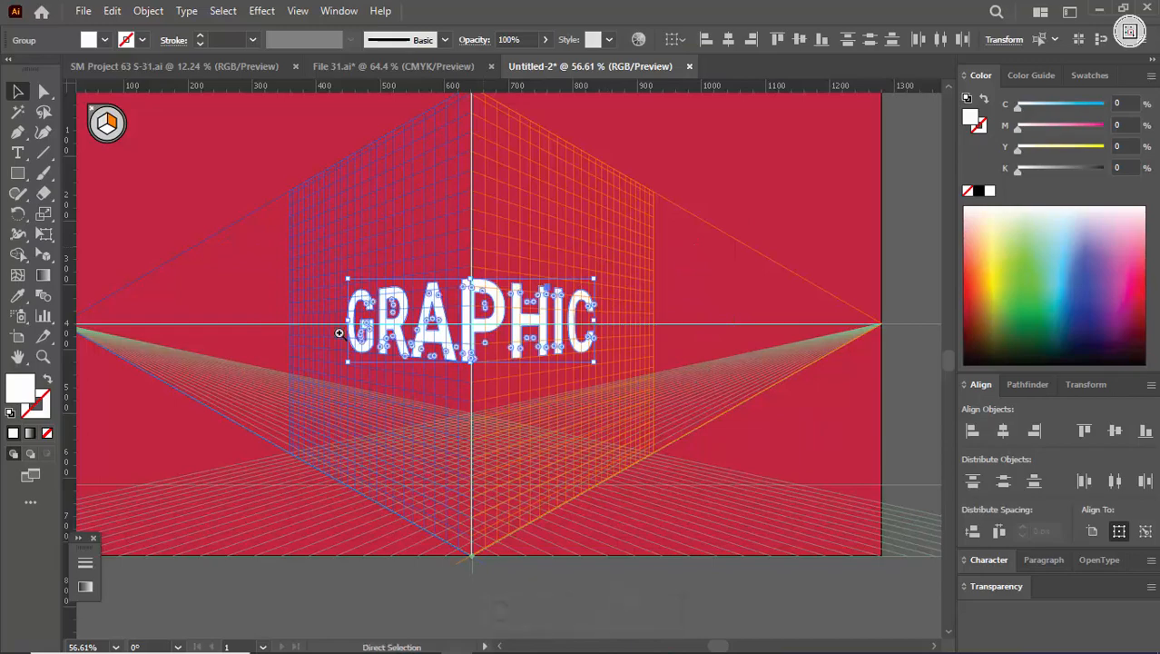
# Step: Try to stretch only the title's left half outward from the centre line, and undo the change
pyautogui.hotkey('ctrl', 'space')
pyautogui.moveTo(340, 332); pyautogui.dragTo(413, 295)
pyautogui.click(322, 240)
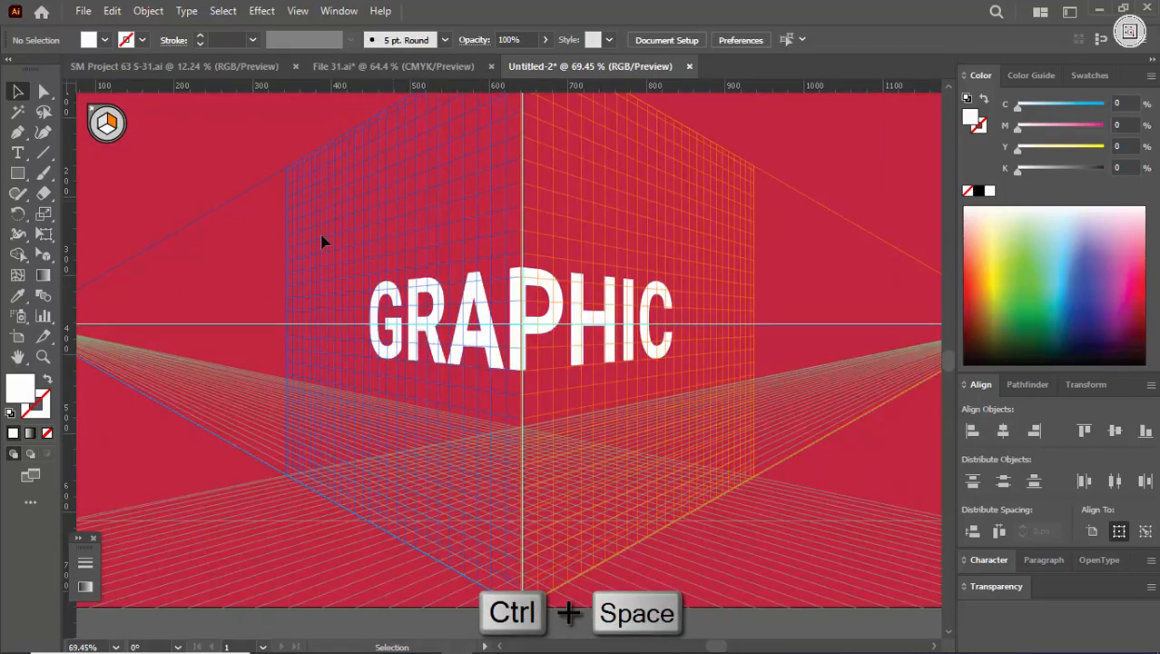
pyautogui.click(45, 255)
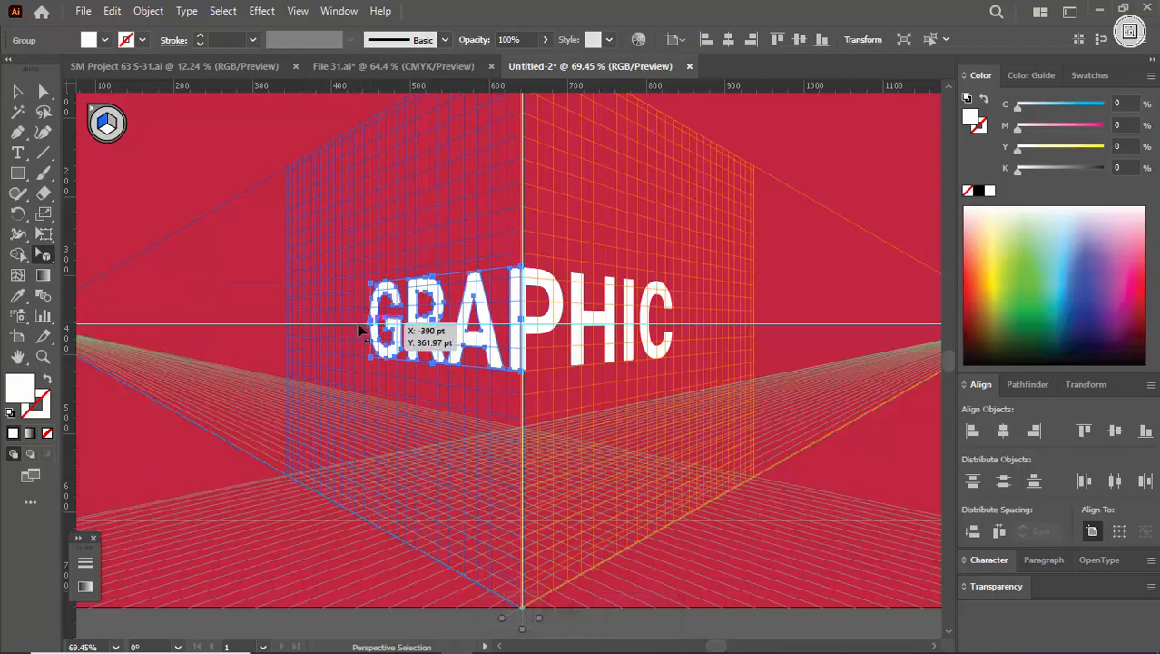
pyautogui.hotkey('ctrl', 'space')
pyautogui.moveTo(360, 333); pyautogui.dragTo(337, 324)
pyautogui.hotkey('ctrl', 'z')
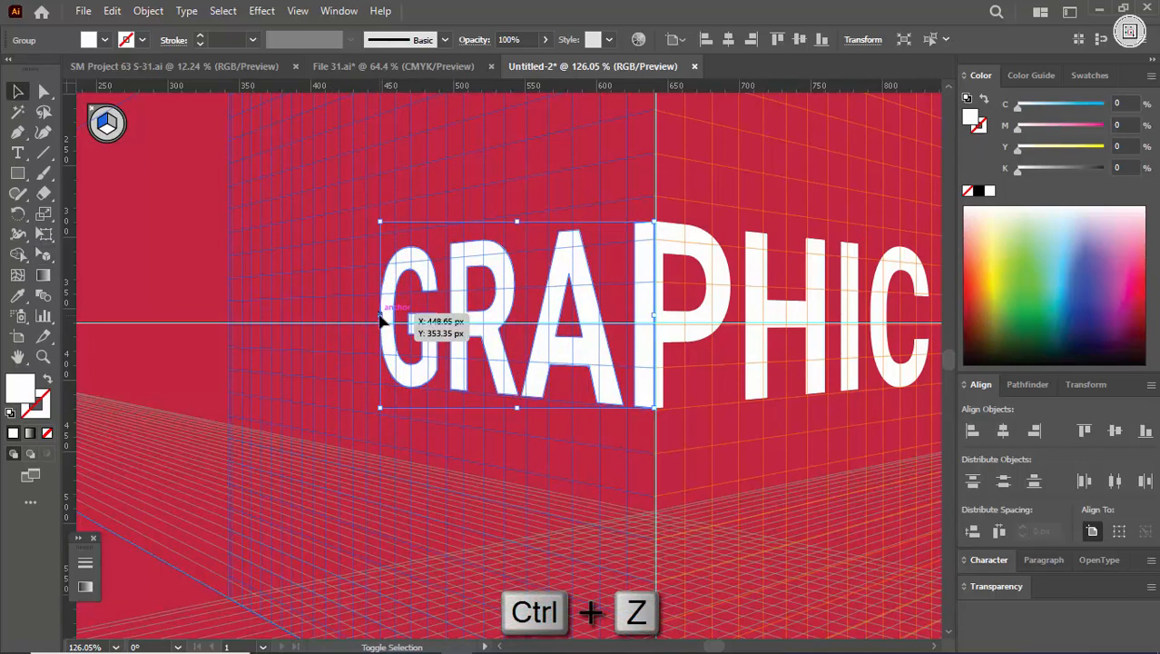
pyautogui.moveTo(381, 320); pyautogui.dragTo(233, 322)
pyautogui.hotkey('ctrl', 'z')
# Step: Enlarge the title's left half within the left perspective plane, keeping its inner edge on the centre line
pyautogui.moveTo(44, 255); pyautogui.dragTo(92, 272)
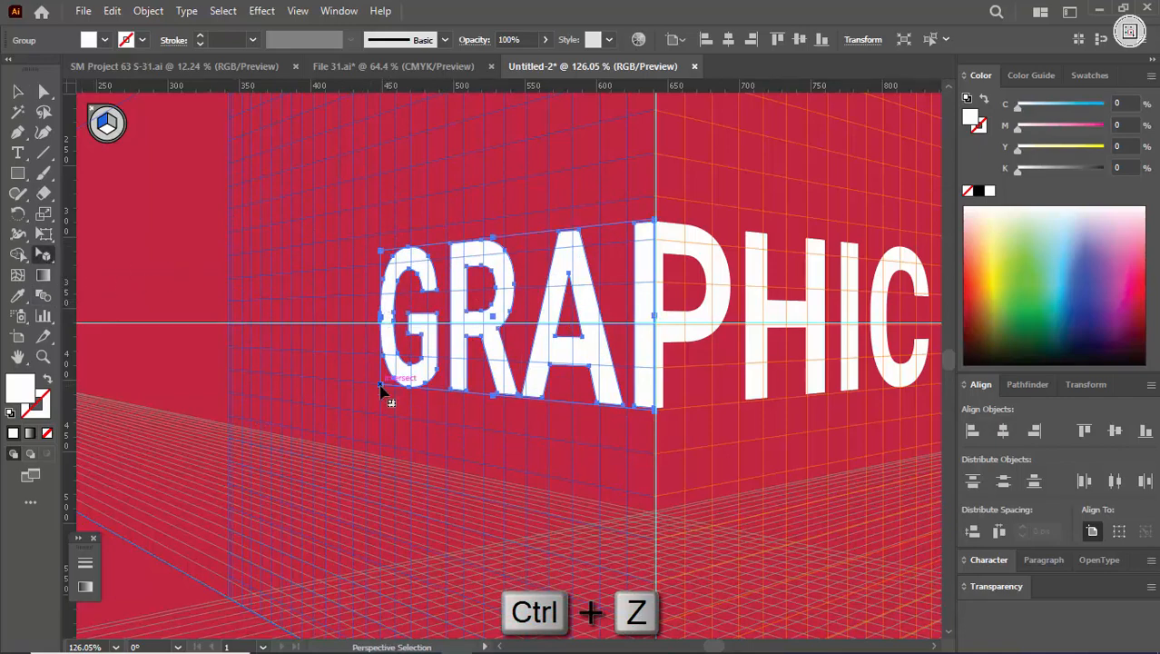
pyautogui.moveTo(364, 392); pyautogui.dragTo(171, 465)
pyautogui.hotkey('ctrl', 'space')
pyautogui.moveTo(519, 272); pyautogui.dragTo(255, 337)
pyautogui.moveTo(357, 304); pyautogui.dragTo(560, 329)
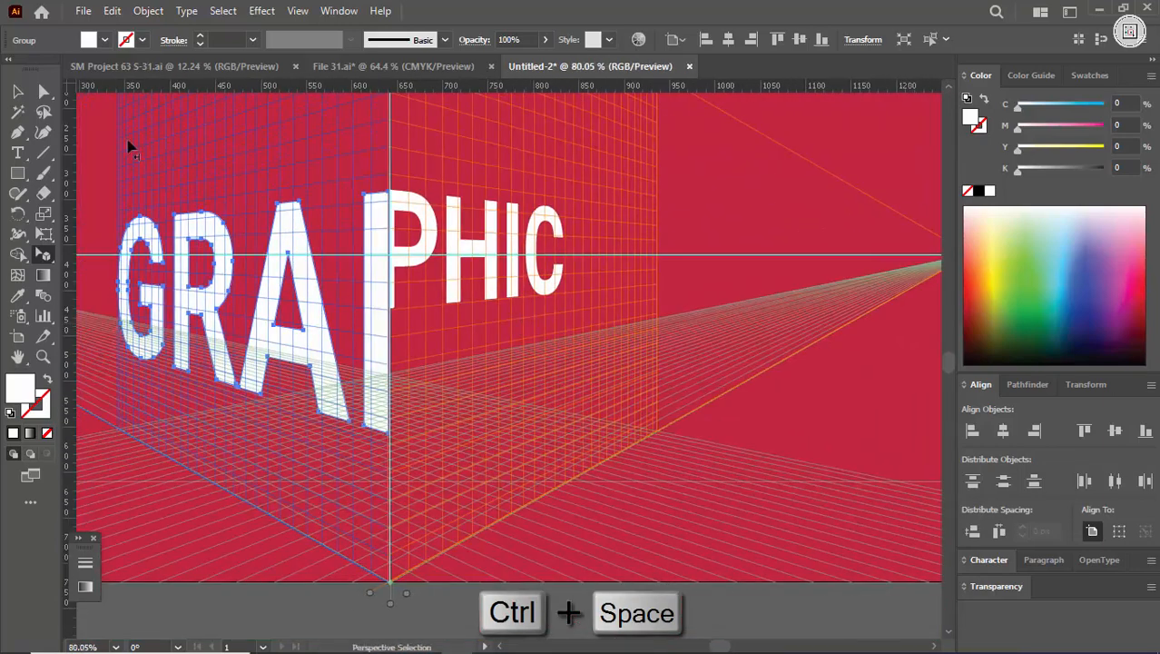
# Step: Enlarge the title's right half within the right perspective plane to match the left half's height at the centre line
pyautogui.click(114, 121)
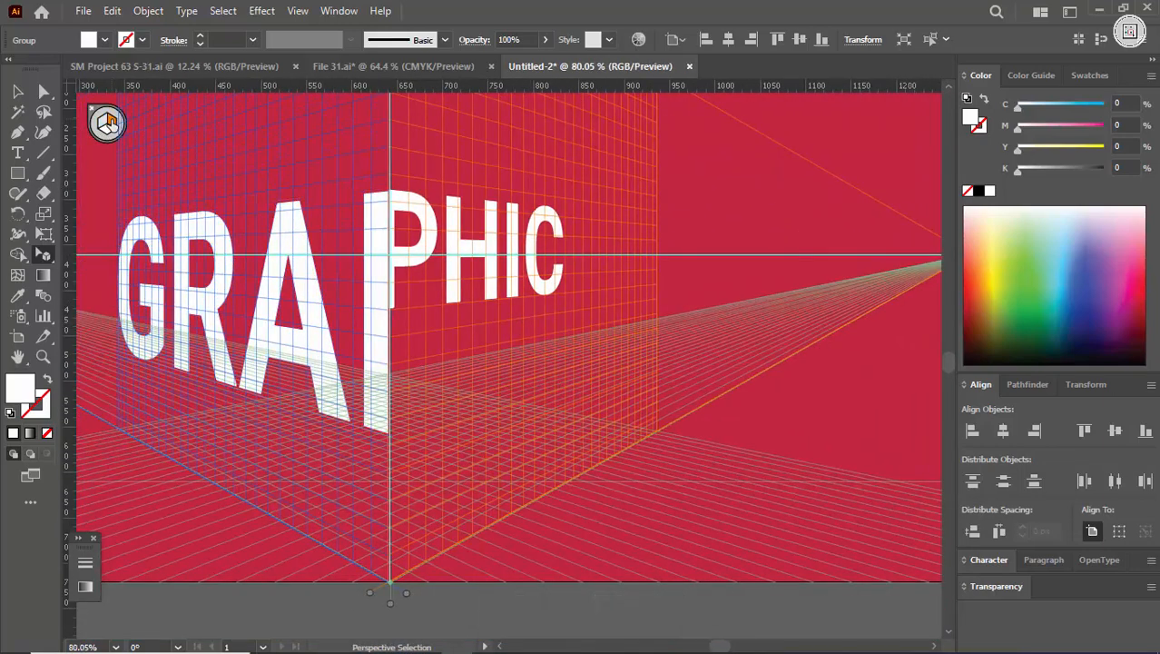
pyautogui.press('space')
pyautogui.moveTo(465, 266); pyautogui.dragTo(413, 229)
pyautogui.moveTo(512, 257); pyautogui.dragTo(606, 364)
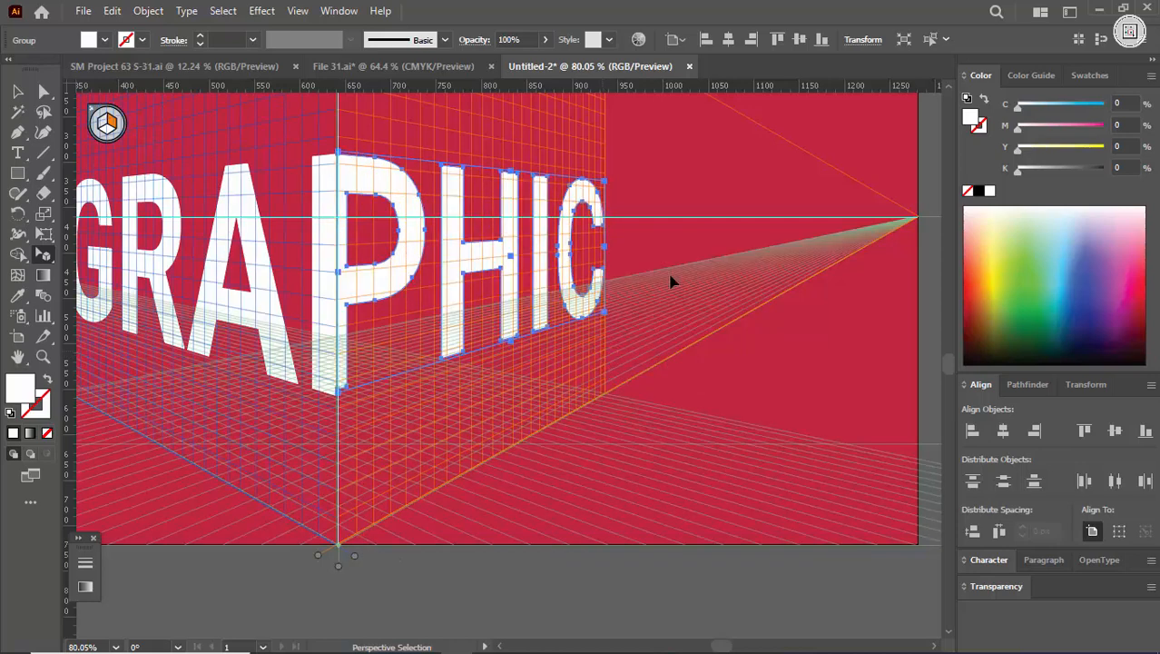
pyautogui.hotkey('ctrl', 'space')
pyautogui.moveTo(671, 277); pyautogui.dragTo(483, 346)
pyautogui.press('v')
pyautogui.click(478, 480)
pyautogui.press('space')
pyautogui.moveTo(510, 298); pyautogui.dragTo(521, 379)
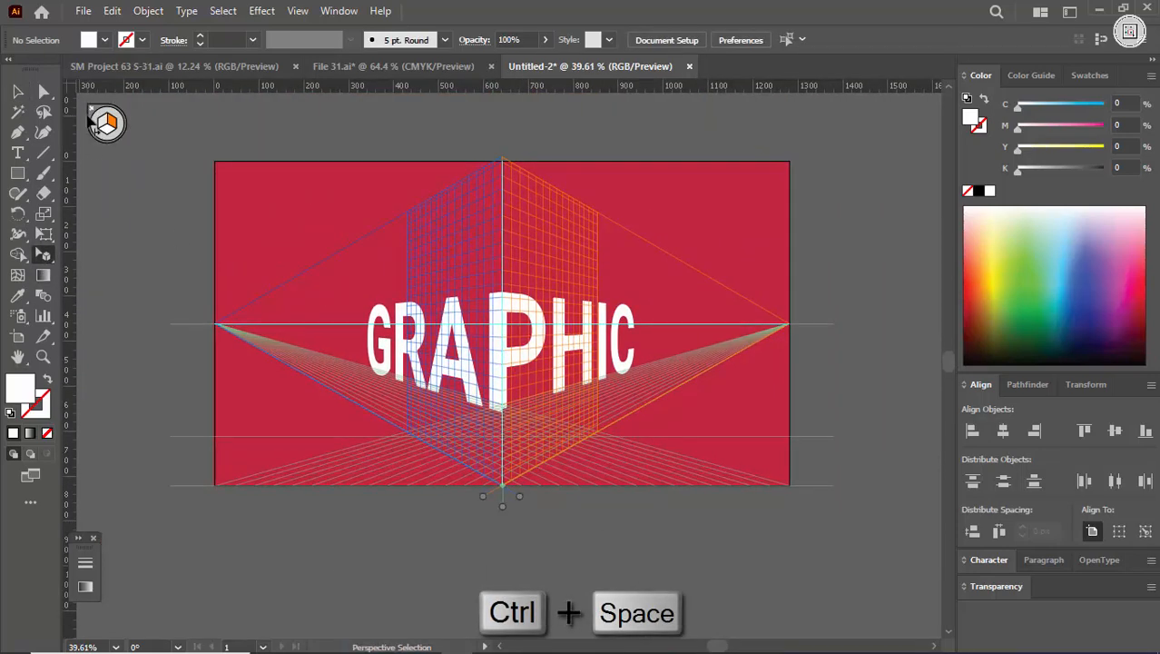
# Step: Hide the perspective grid and the guides
pyautogui.click(94, 114)
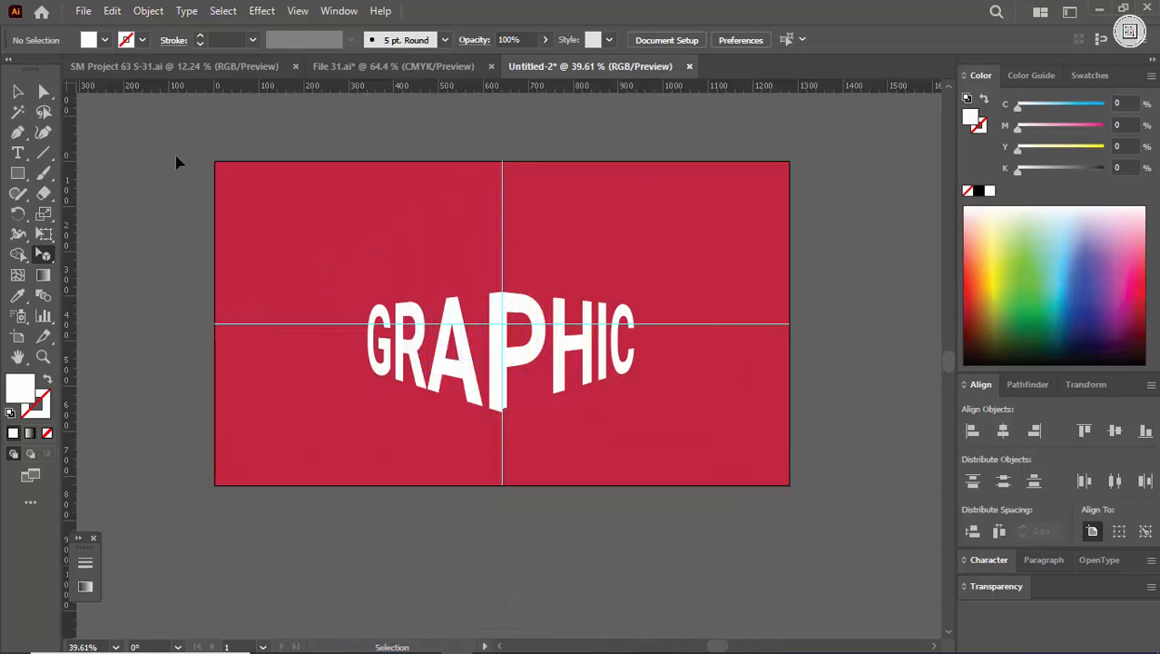
pyautogui.hotkey('ctrl', 'space')
pyautogui.click(438, 332)
# Step: Undo the enlargements of both title halves and deselect the artwork
pyautogui.hotkey('ctrl', 'z')
pyautogui.hotkey('ctrl', 'z')
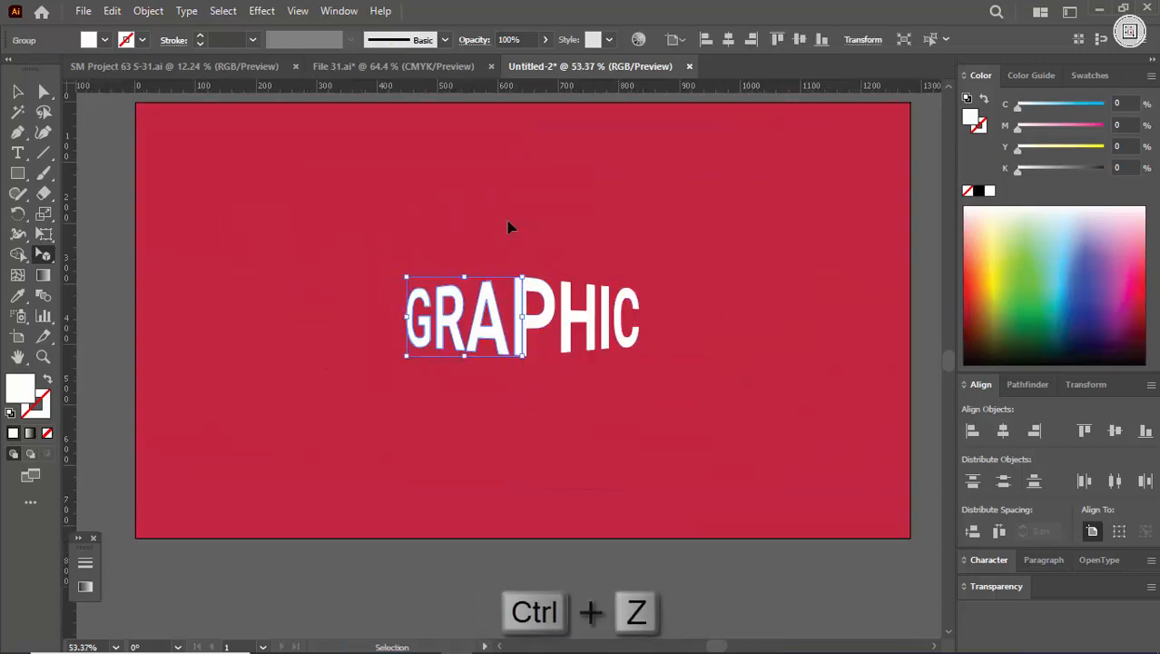
pyautogui.click(508, 227)
# Step: Examine the seam between the title's two folded halves up close and the title's overall placement on the artboard
pyautogui.hotkey('ctrl', 'space')
pyautogui.click(529, 326)
pyautogui.click(450, 316)
pyautogui.moveTo(586, 391); pyautogui.dragTo(537, 93)
pyautogui.hotkey('ctrl', 'space')
pyautogui.moveTo(505, 360); pyautogui.dragTo(628, 412)
pyautogui.moveTo(566, 379); pyautogui.dragTo(563, 379)
pyautogui.hotkey('ctrl', 'space')
pyautogui.moveTo(480, 438); pyautogui.dragTo(694, 385)
pyautogui.moveTo(575, 322); pyautogui.dragTo(101, 483)
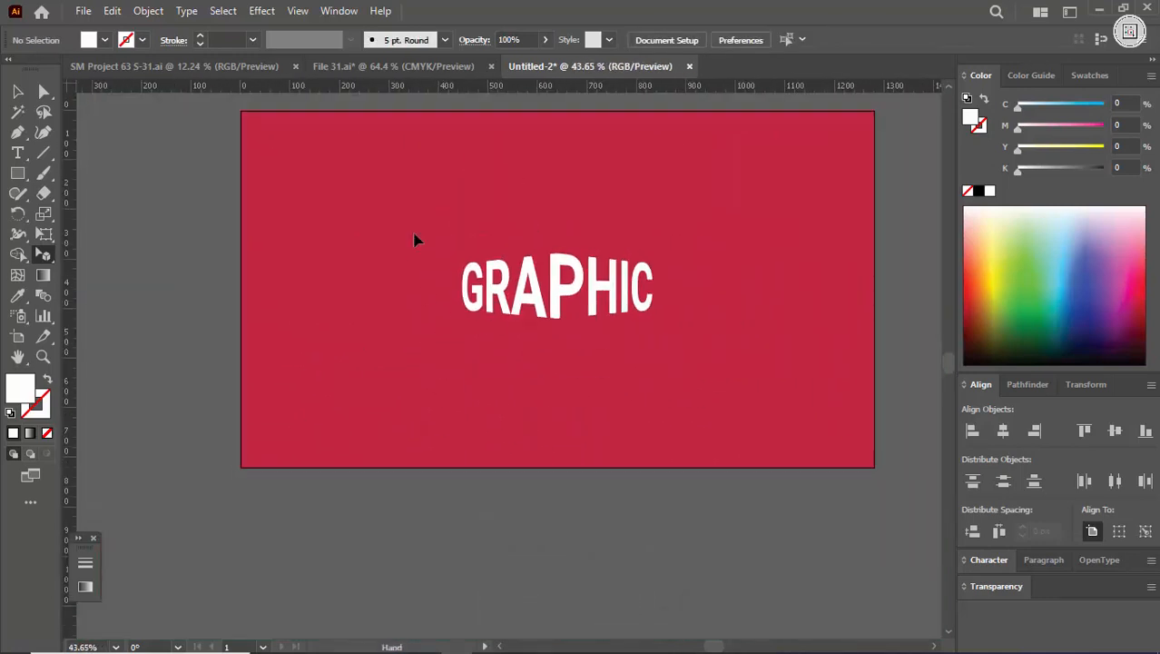
# Step: Group the two folded halves of the GRAPHIC title into one object
pyautogui.moveTo(414, 234); pyautogui.dragTo(673, 361)
pyautogui.hotkey('ctrl', 'g')
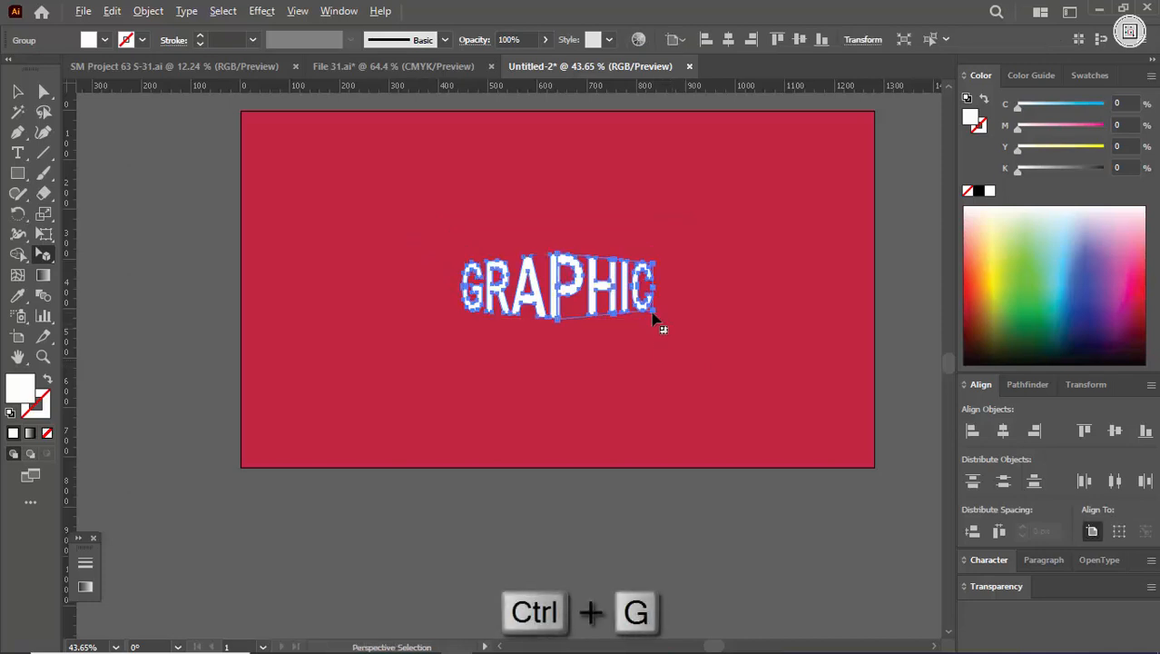
pyautogui.click(633, 407)
pyautogui.moveTo(413, 211); pyautogui.dragTo(777, 391)
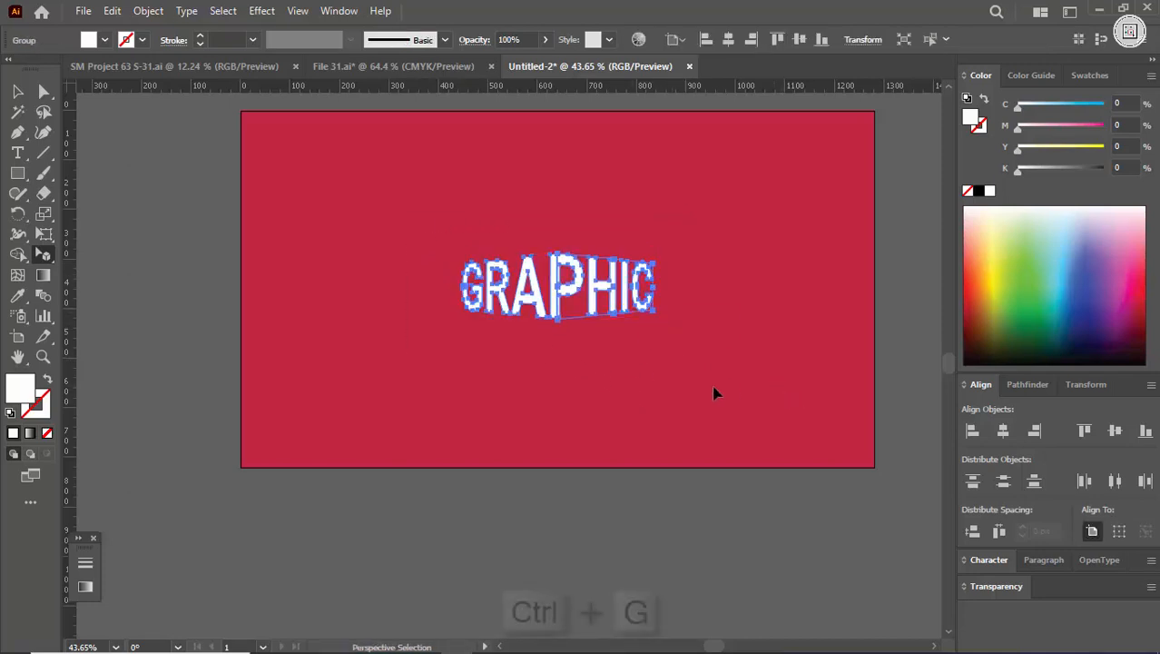
pyautogui.hotkey('ctrl', 'g')
pyautogui.click(148, 11)
pyautogui.click(231, 231)
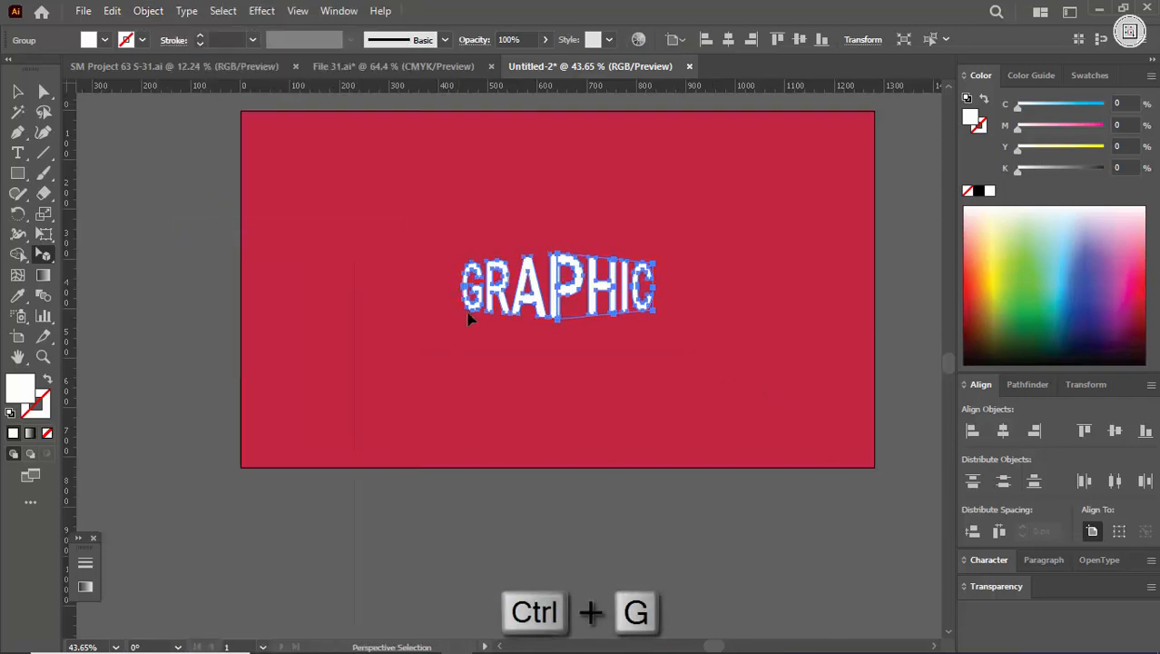
pyautogui.click(529, 324)
pyautogui.click(552, 297)
# Step: Scale the grouped title up proportionally about its centre to about 685 px wide
pyautogui.moveTo(565, 360); pyautogui.dragTo(805, 298)
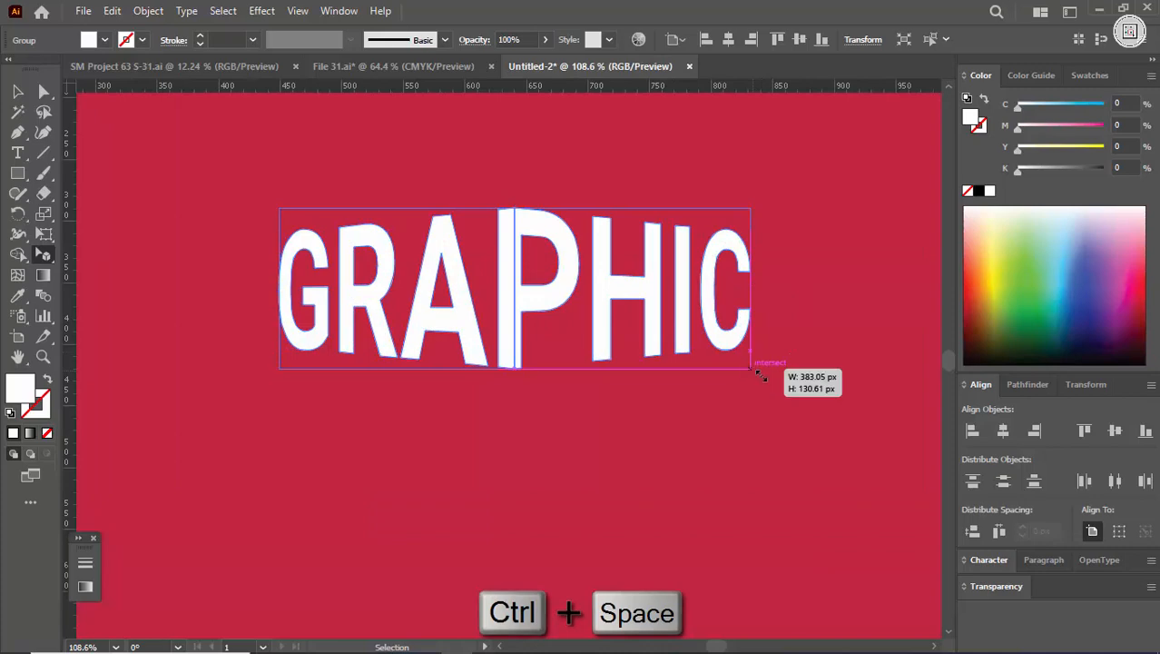
pyautogui.moveTo(761, 375); pyautogui.dragTo(945, 500)
pyautogui.moveTo(728, 435); pyautogui.dragTo(636, 387)
pyautogui.click(625, 407)
# Step: Inspect the folded title and its position on the red background, including in full-screen view
pyautogui.moveTo(581, 298); pyautogui.dragTo(708, 350)
pyautogui.moveTo(644, 390); pyautogui.dragTo(590, 380)
pyautogui.moveTo(461, 241); pyautogui.dragTo(463, 299)
pyautogui.moveTo(666, 358); pyautogui.dragTo(592, 350)
pyautogui.moveTo(572, 289); pyautogui.dragTo(728, 331)
pyautogui.moveTo(416, 353); pyautogui.dragTo(487, 380)
pyautogui.moveTo(581, 293); pyautogui.dragTo(761, 352)
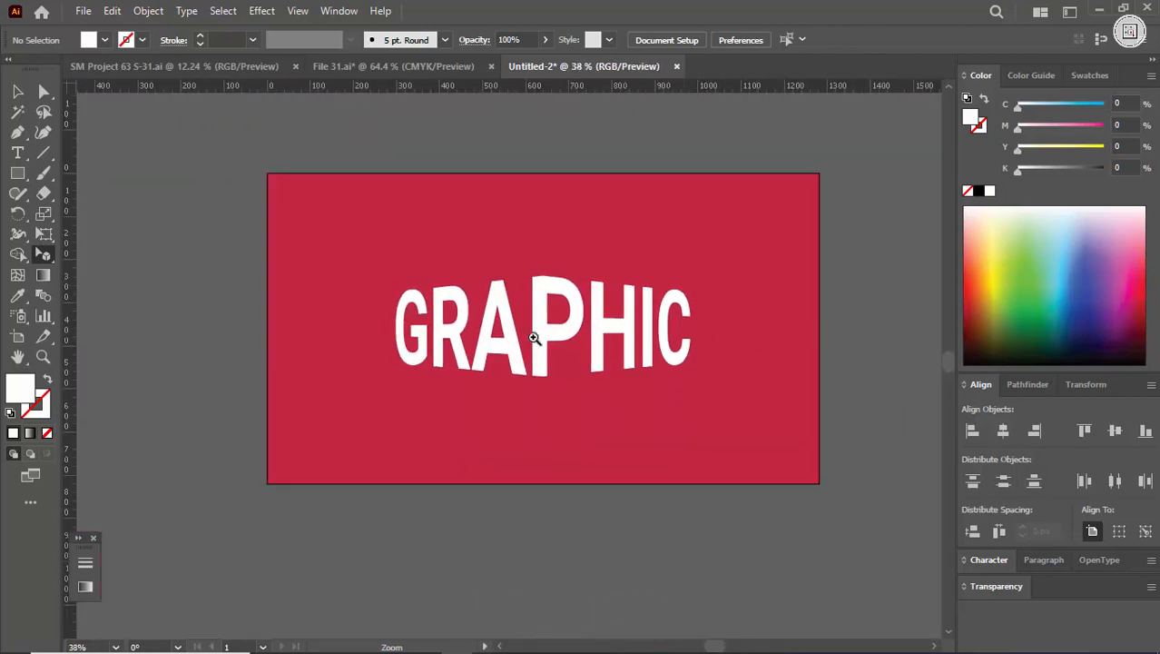
pyautogui.moveTo(533, 338); pyautogui.dragTo(612, 354)
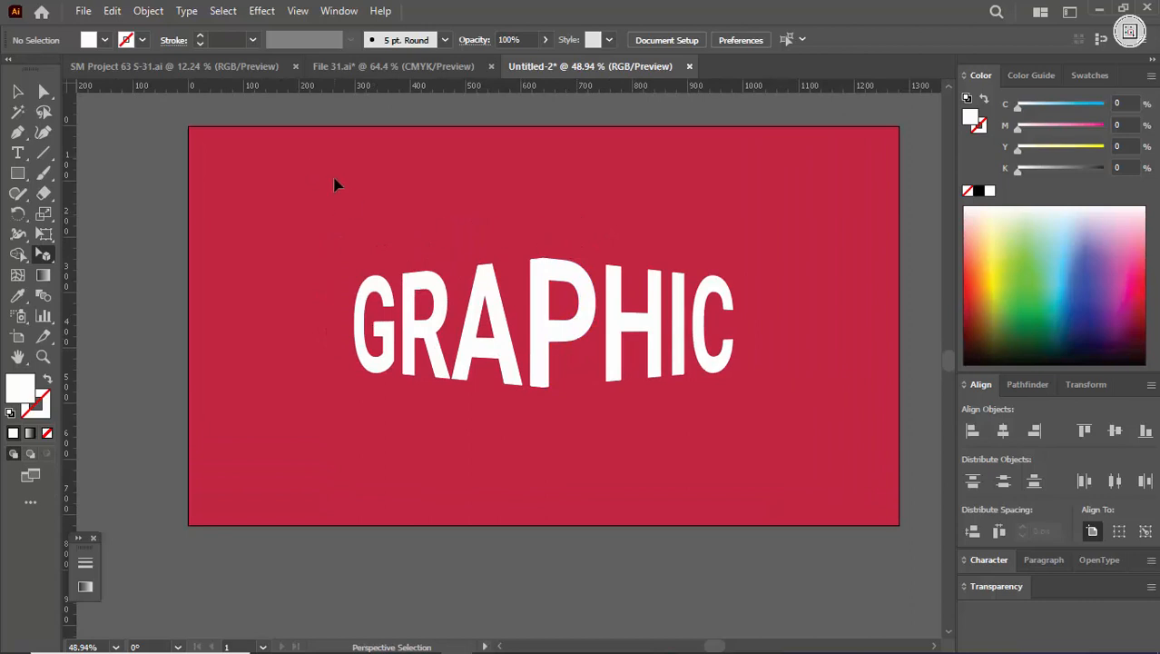
pyautogui.press('f')
pyautogui.moveTo(414, 228); pyautogui.dragTo(550, 223)
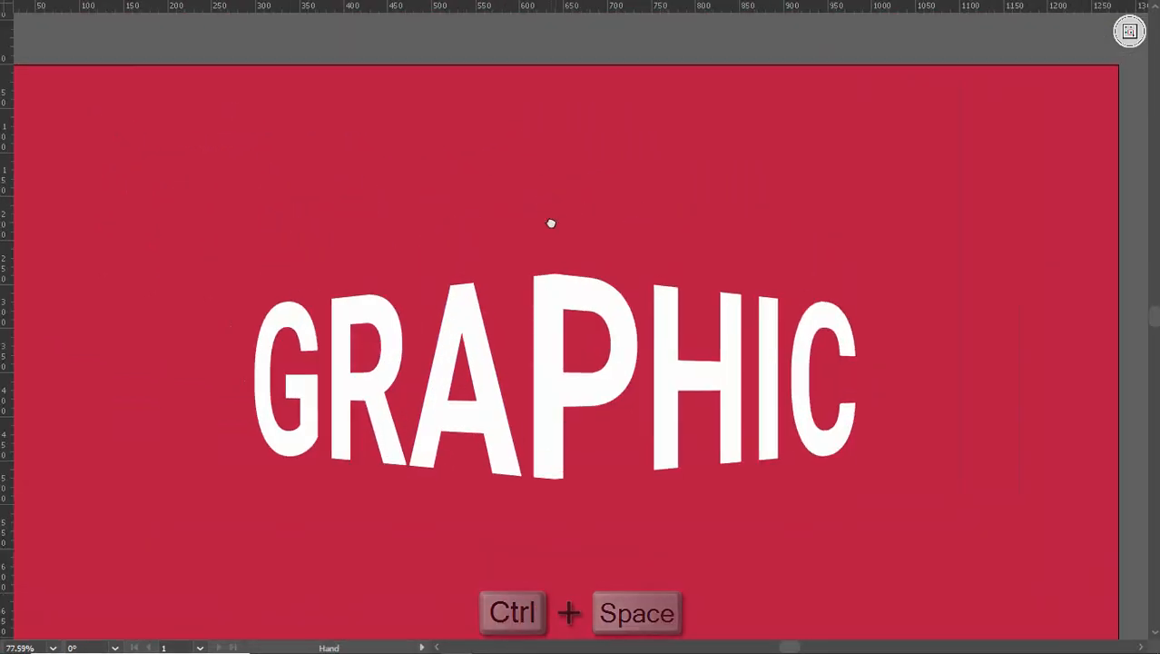